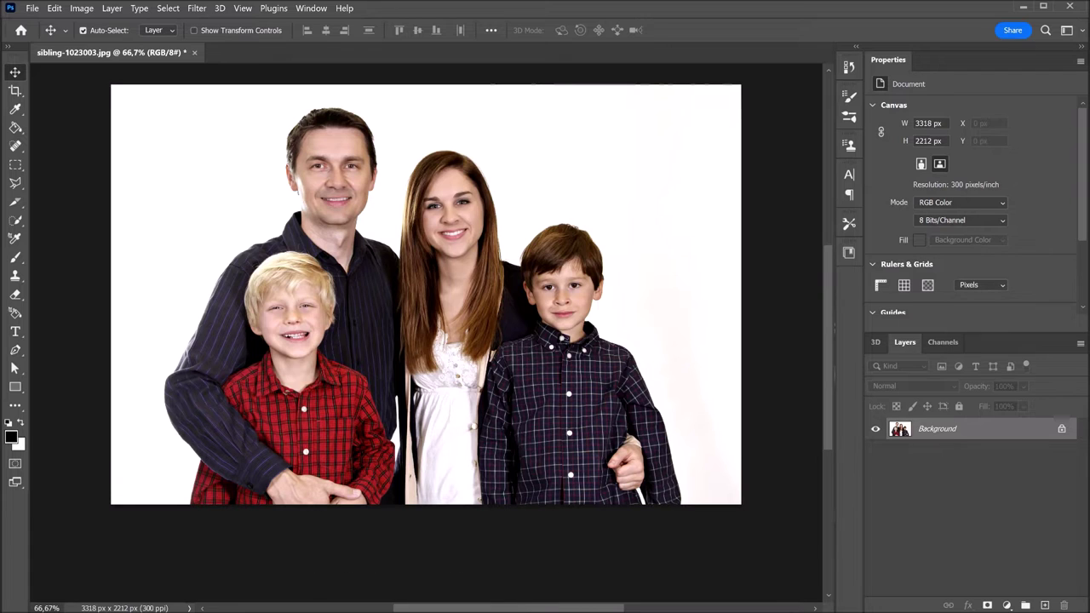
- Duplicate the background as Layer 1 and convert it to a smart object
{"action": "key", "text": "ctrl+j"}
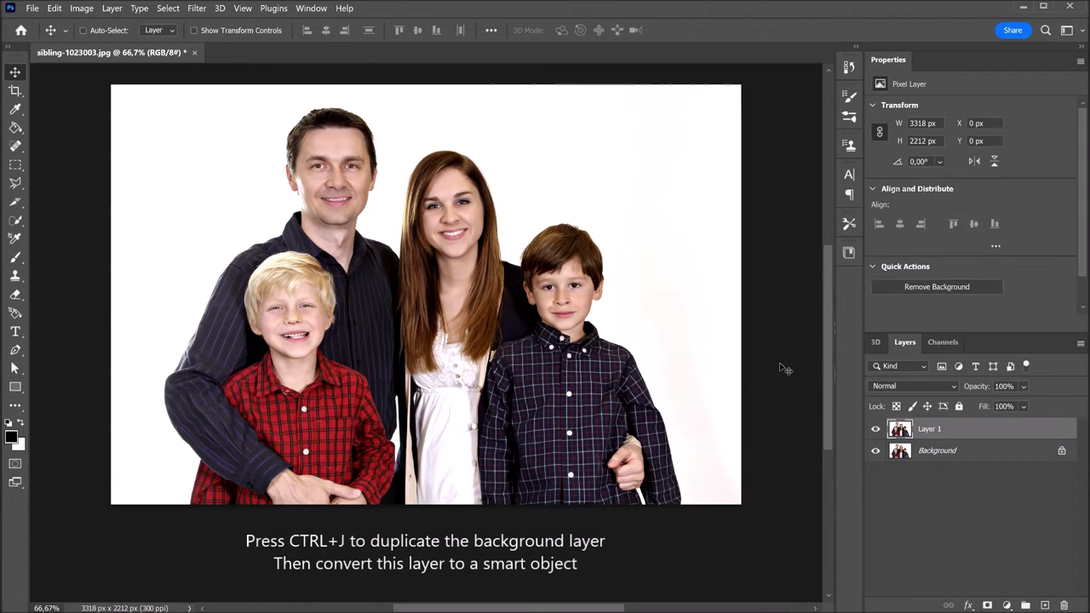
{"action": "right_click", "coordinate": [959, 429]}
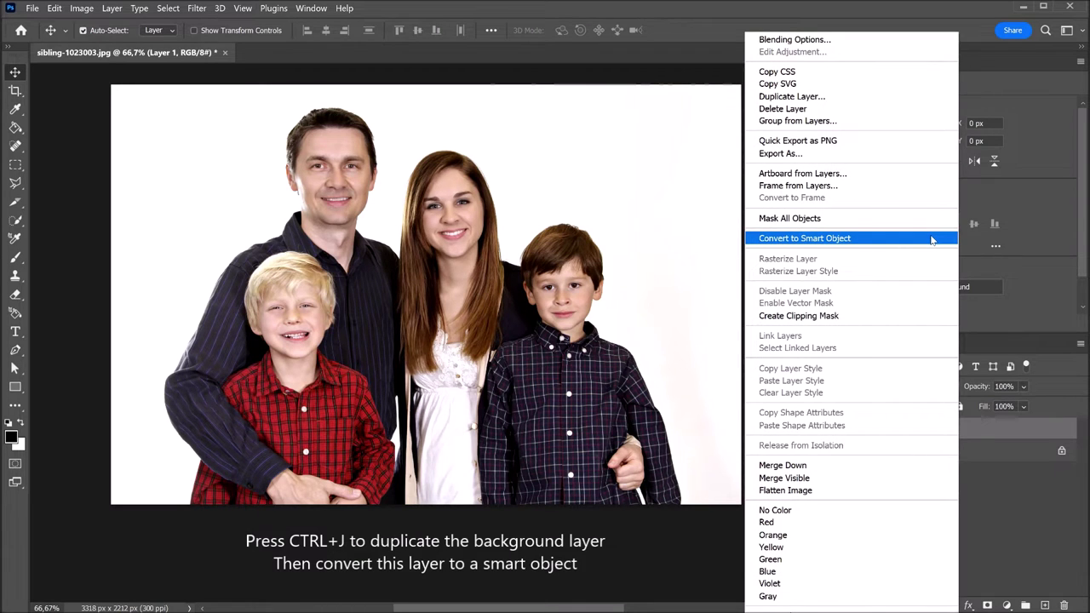
{"action": "left_click", "coordinate": [932, 240]}
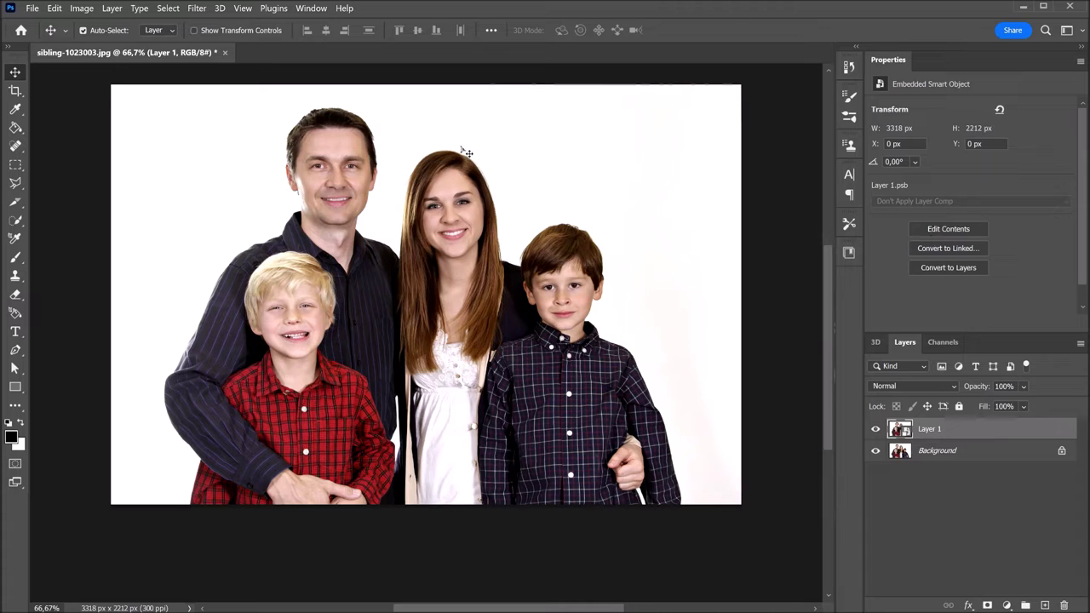
- Apply the Camera Raw Filter to the Layer 1 smart object
{"action": "left_click", "coordinate": [196, 8]}
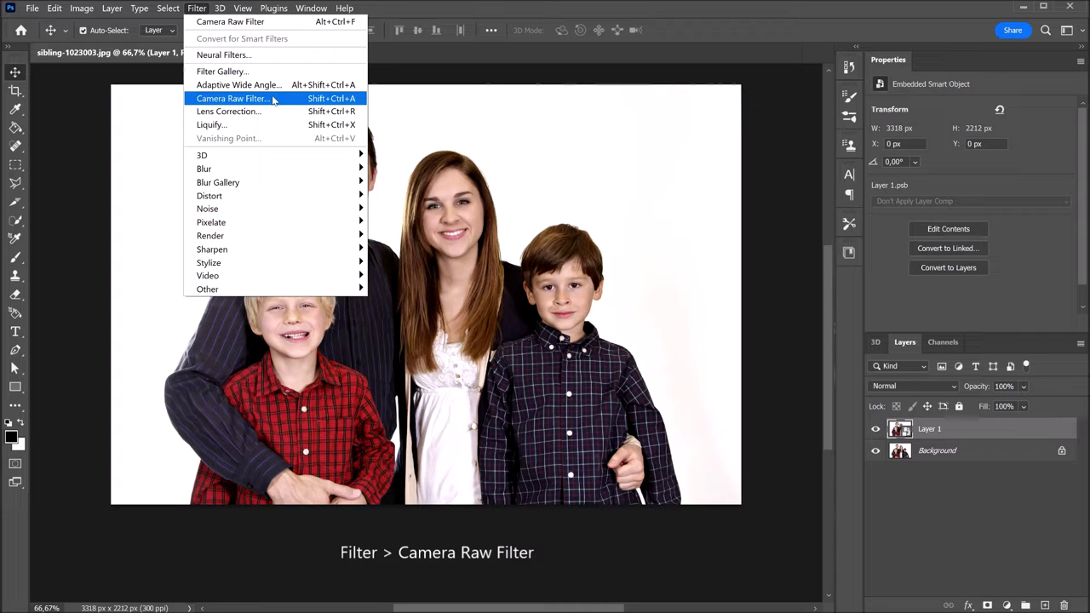
{"action": "left_click", "coordinate": [272, 99]}
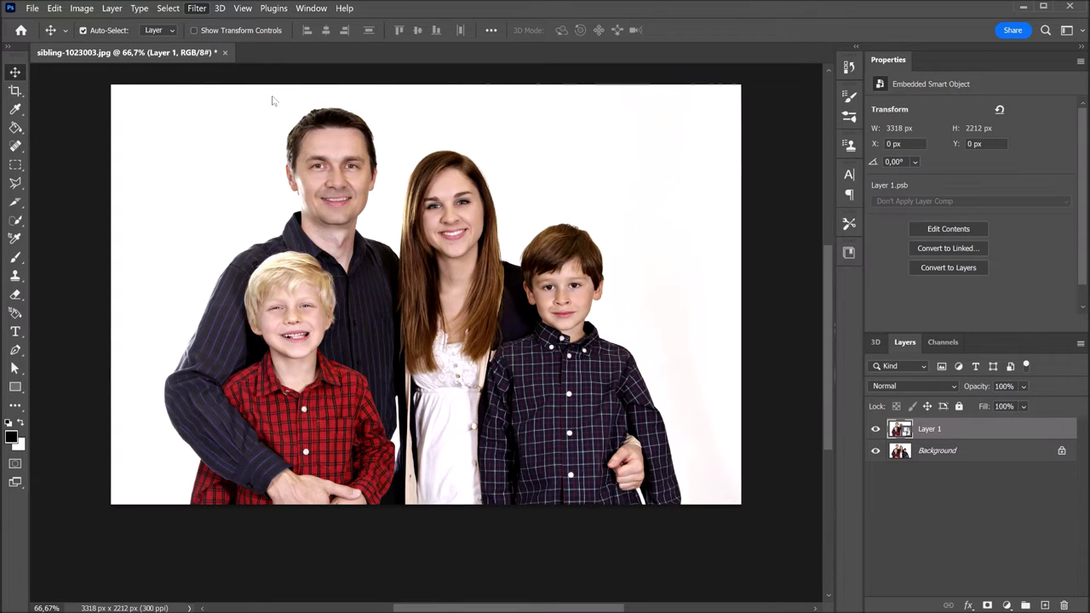
{"action": "scroll", "coordinate": [270, 94], "scroll_direction": "down", "scroll_amount": 1}
{"action": "scroll", "coordinate": [270, 93], "scroll_direction": "down", "scroll_amount": 1}
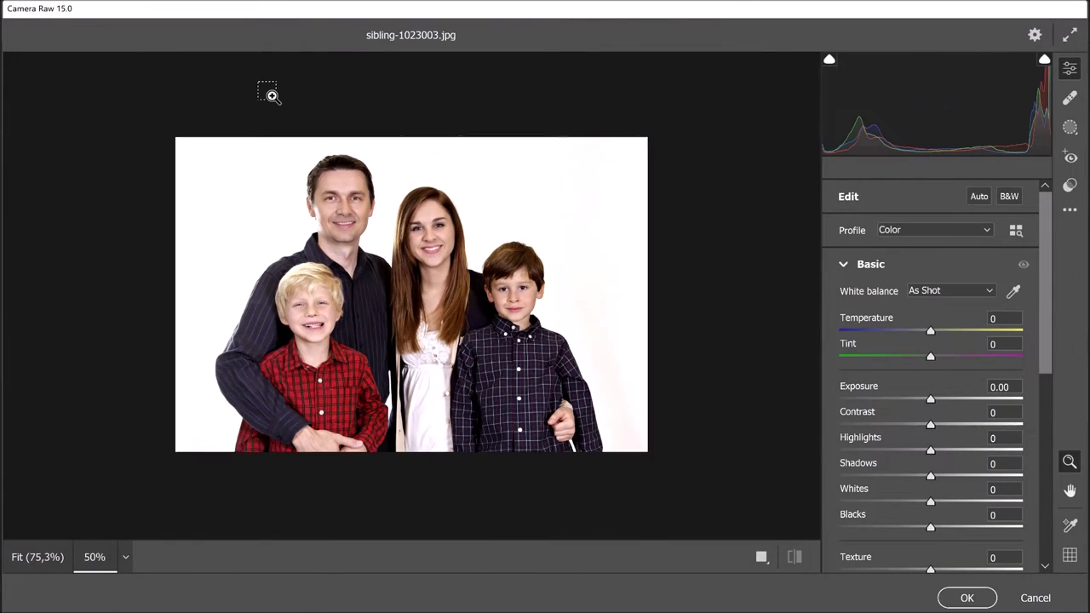
- Switch to masking and preview the four detected person masks, selecting Person 4
{"action": "left_click", "coordinate": [1069, 128]}
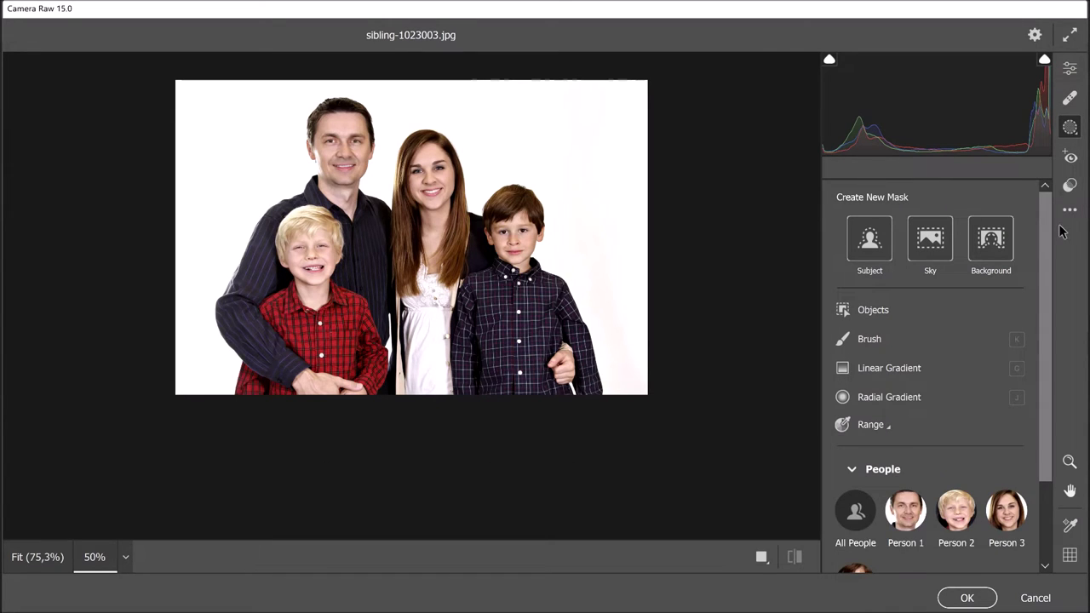
{"action": "left_click_drag", "start_coordinate": [1040, 279], "coordinate": [1043, 398]}
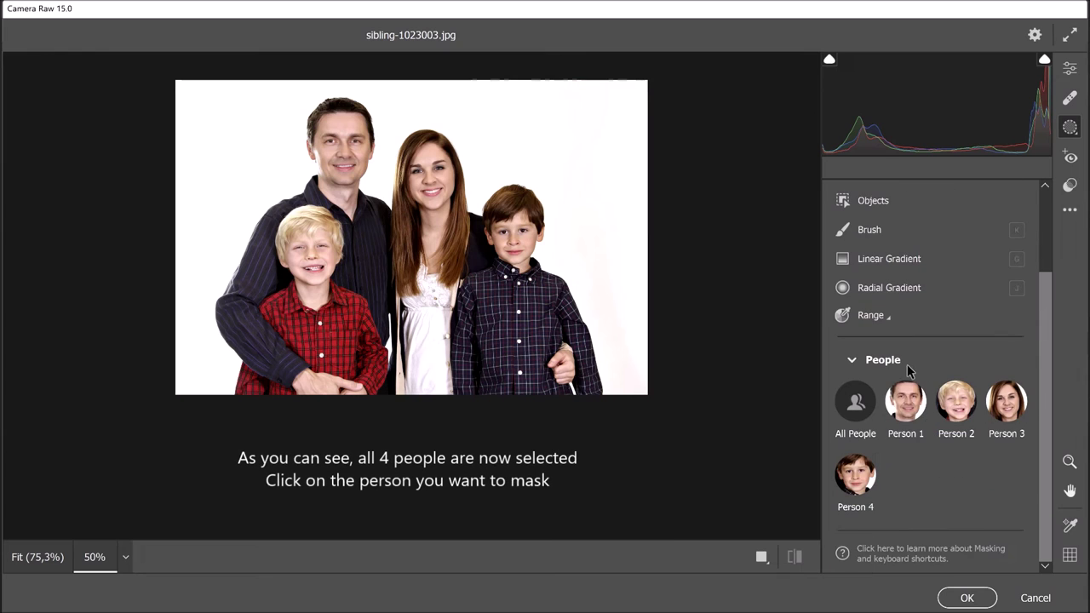
{"action": "left_click", "coordinate": [907, 399]}
{"action": "left_click", "coordinate": [961, 407]}
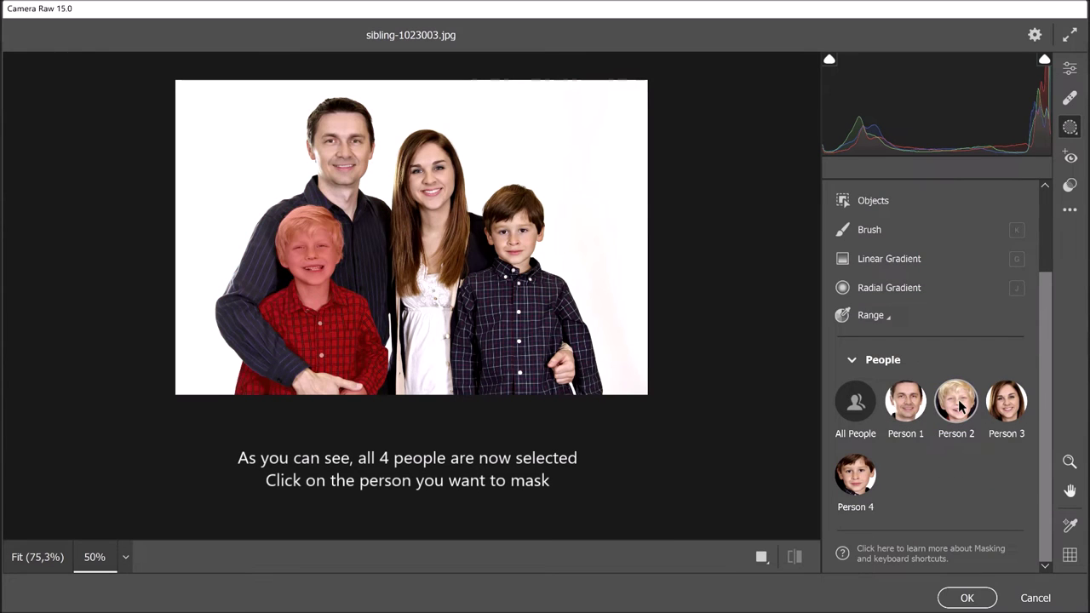
{"action": "left_click", "coordinate": [1005, 405]}
{"action": "left_click", "coordinate": [856, 478]}
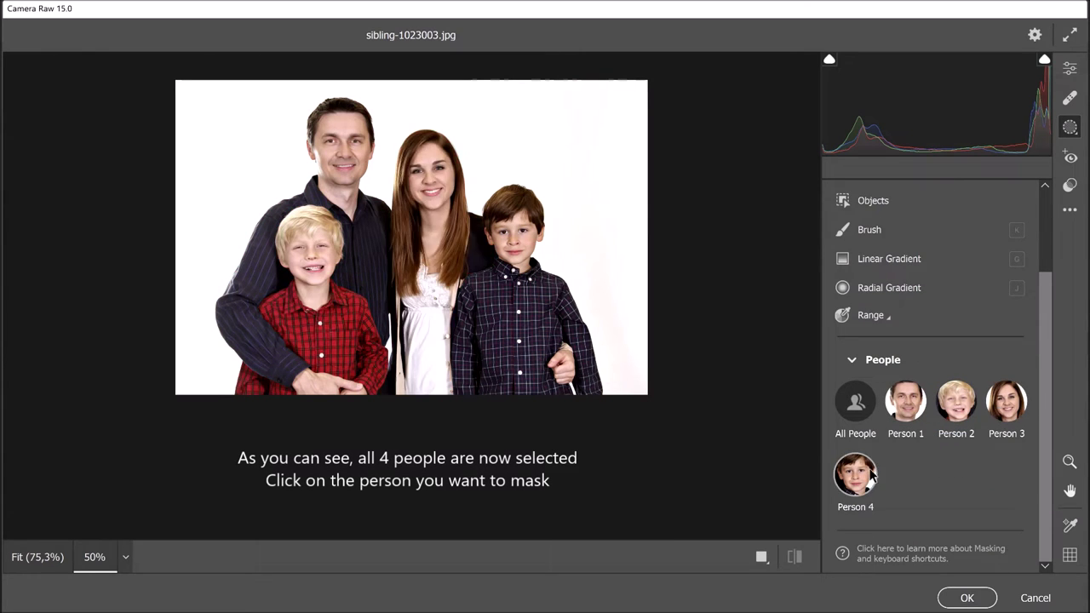
{"action": "left_click", "coordinate": [856, 479]}
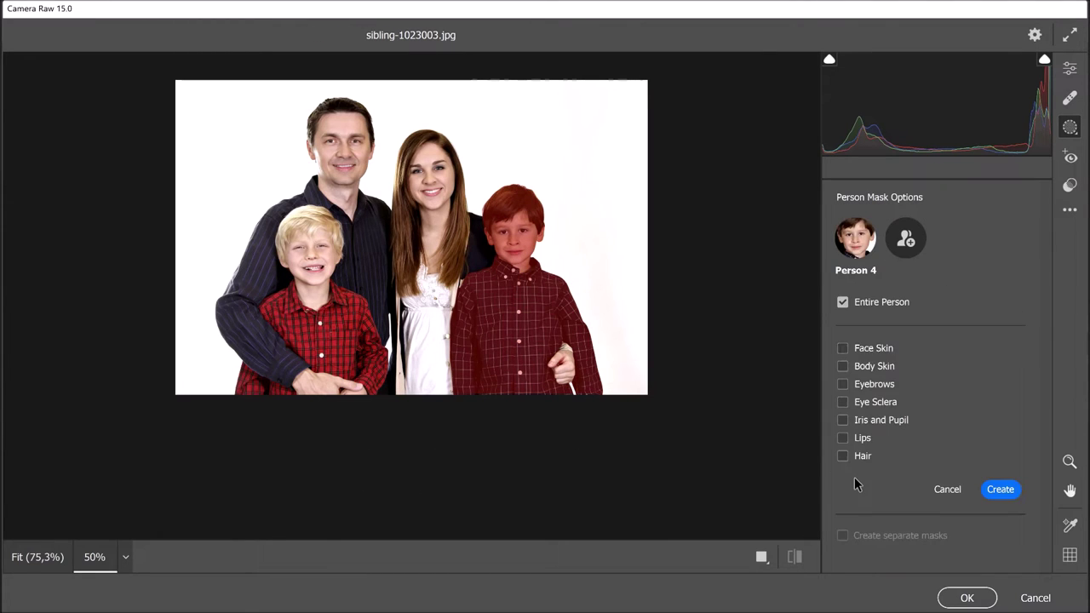
- Create a people mask for Persons 1–4 limited to Face Skin and Body Skin
{"action": "left_click", "coordinate": [879, 304]}
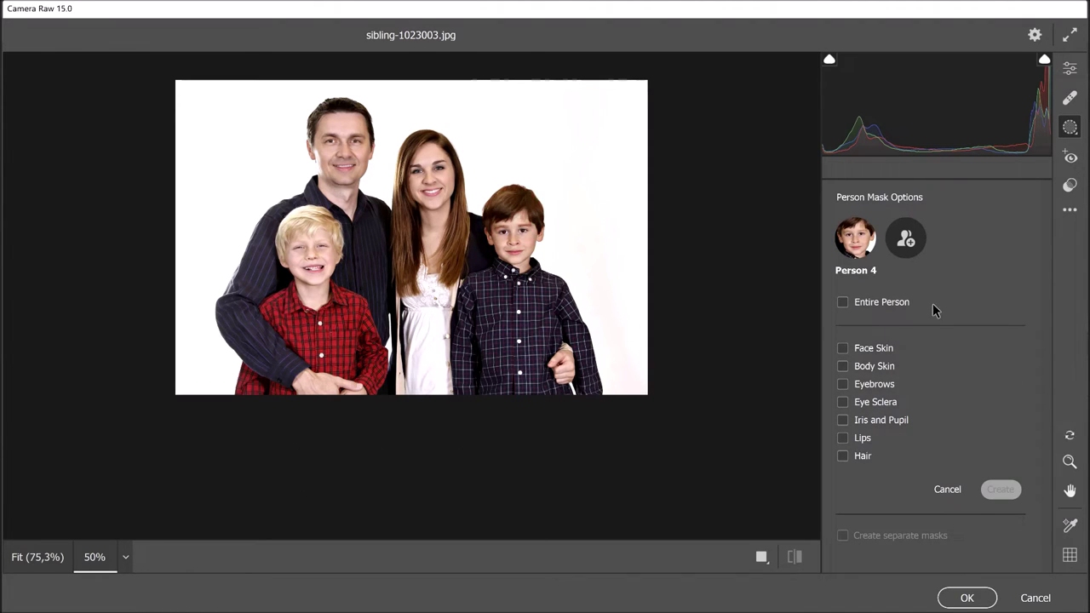
{"action": "left_click", "coordinate": [909, 241]}
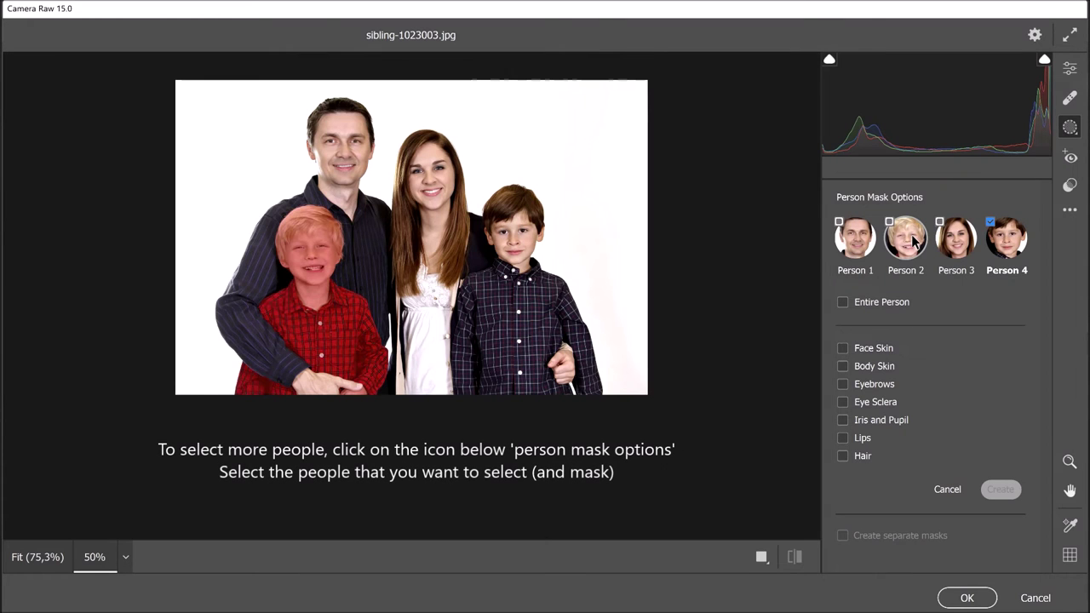
{"action": "left_click", "coordinate": [939, 223]}
{"action": "left_click", "coordinate": [889, 222]}
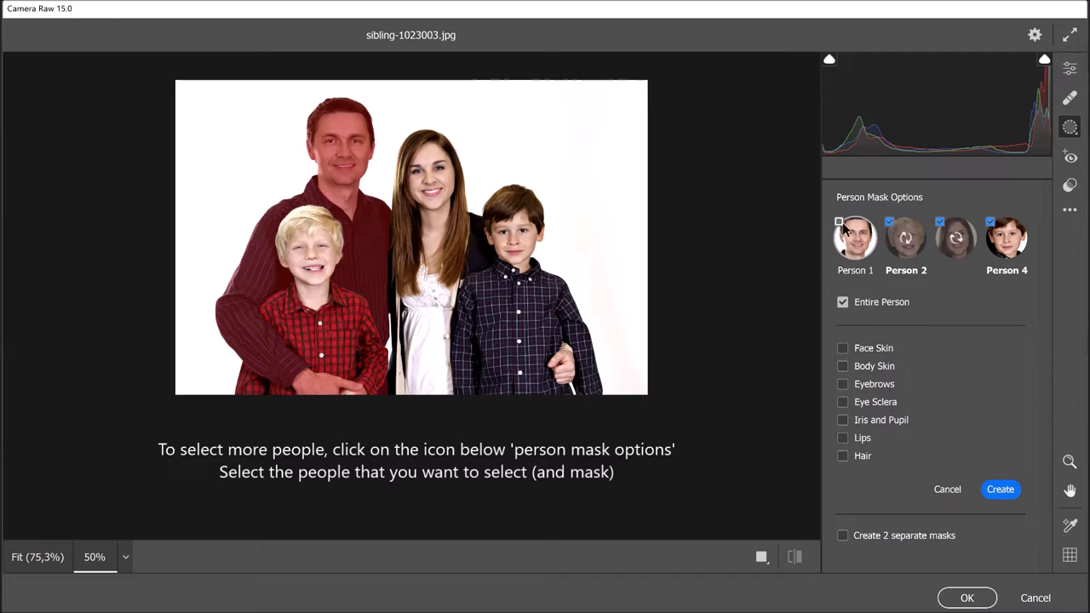
{"action": "left_click", "coordinate": [839, 223]}
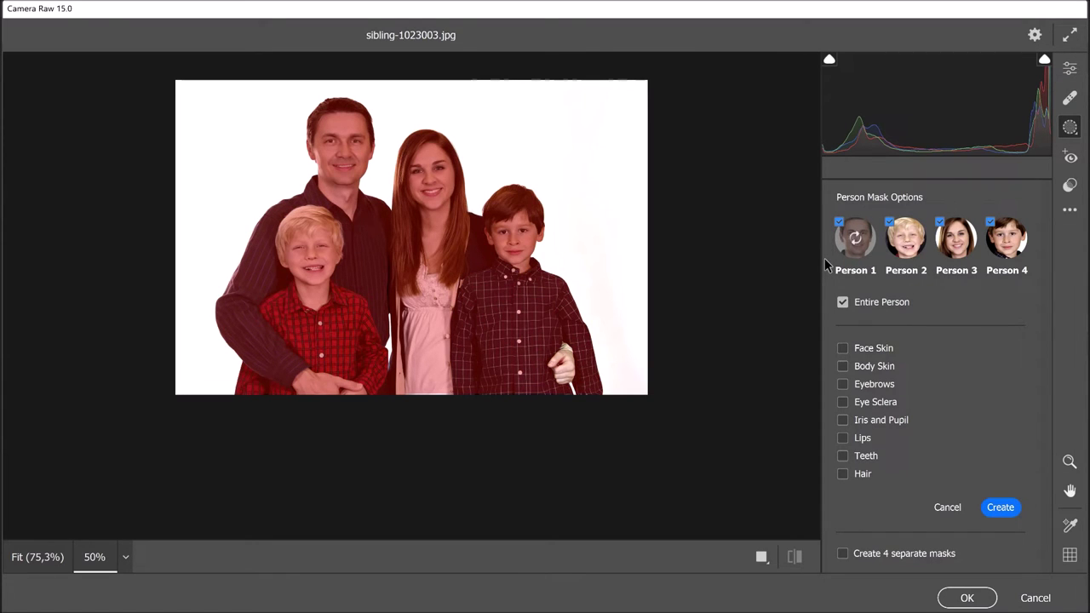
{"action": "left_click", "coordinate": [872, 301]}
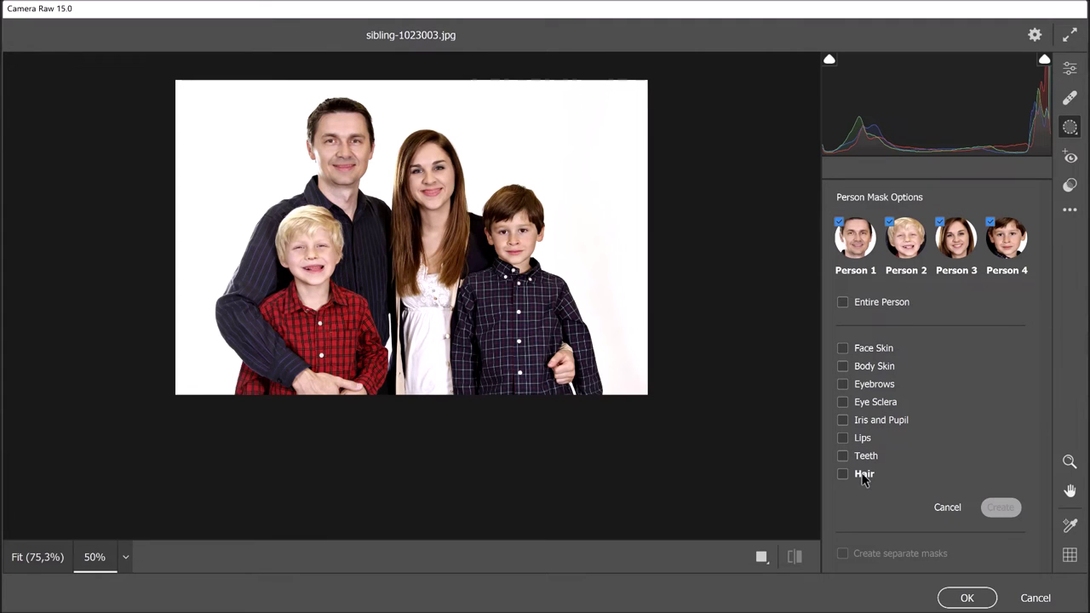
{"action": "left_click", "coordinate": [886, 352]}
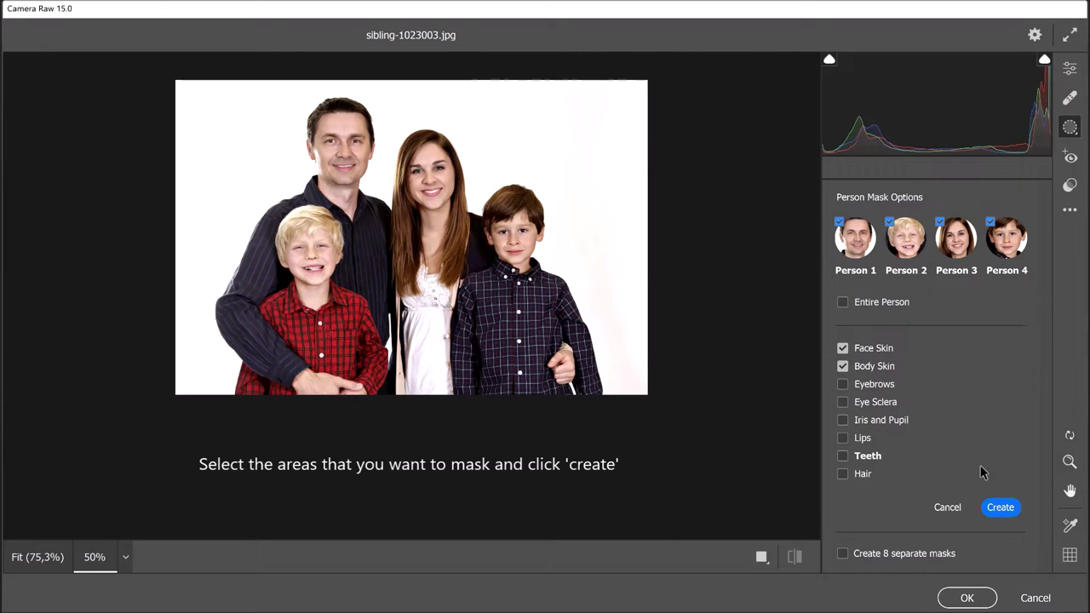
{"action": "left_click", "coordinate": [1001, 507]}
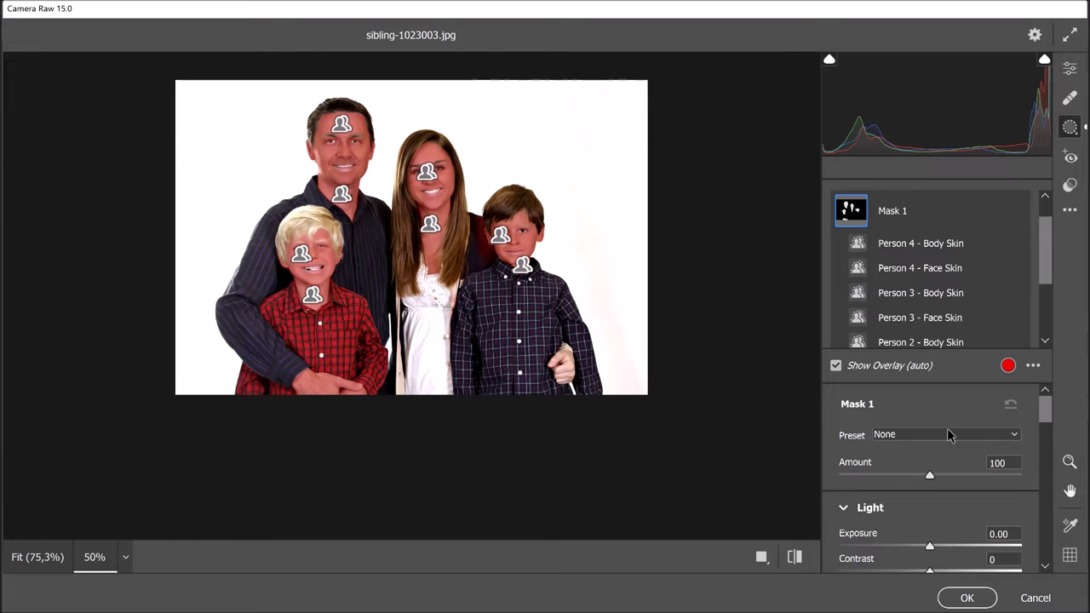
- Toggle Mask 1's red overlay off and on to check the skin coverage
{"action": "left_click", "coordinate": [889, 368]}
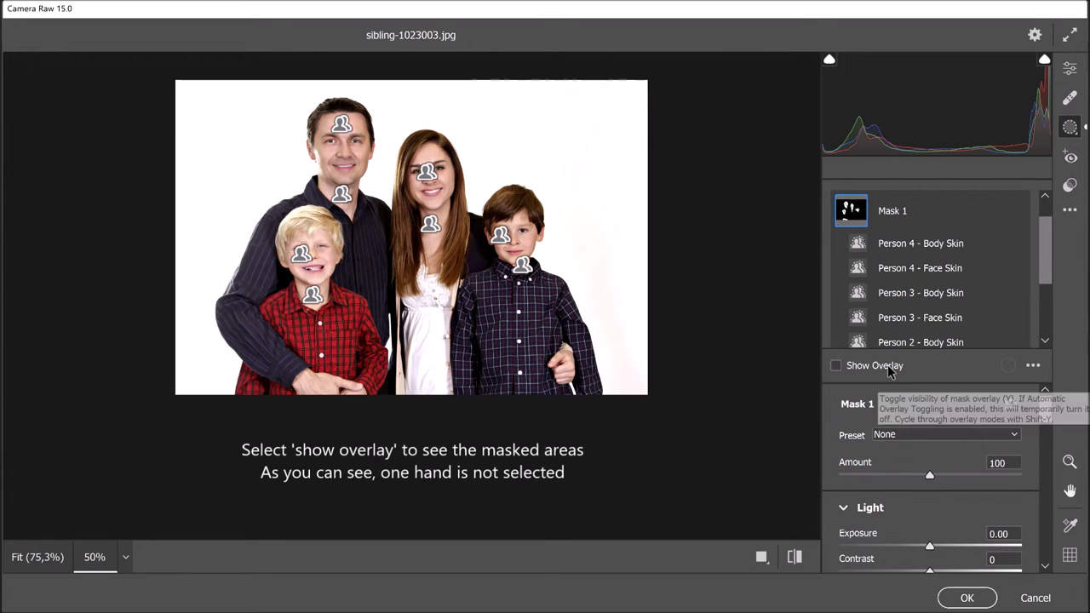
{"action": "left_click", "coordinate": [888, 367]}
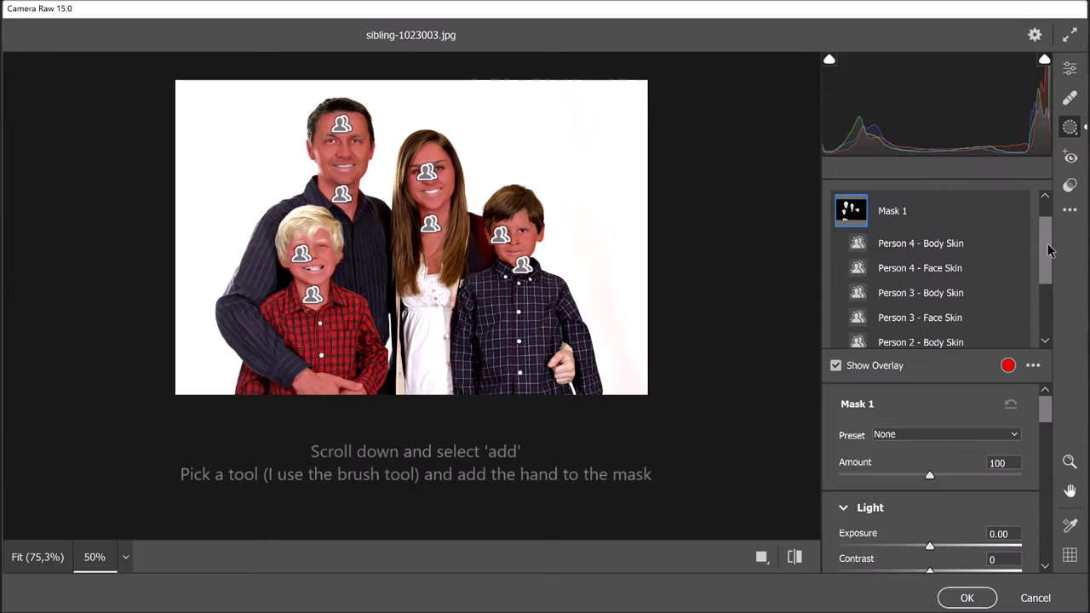
{"action": "left_click_drag", "start_coordinate": [1047, 256], "coordinate": [1051, 300]}
- Paint the dark-haired boy's missed hand into Mask 1 with a size-3 brush
{"action": "left_click", "coordinate": [896, 323]}
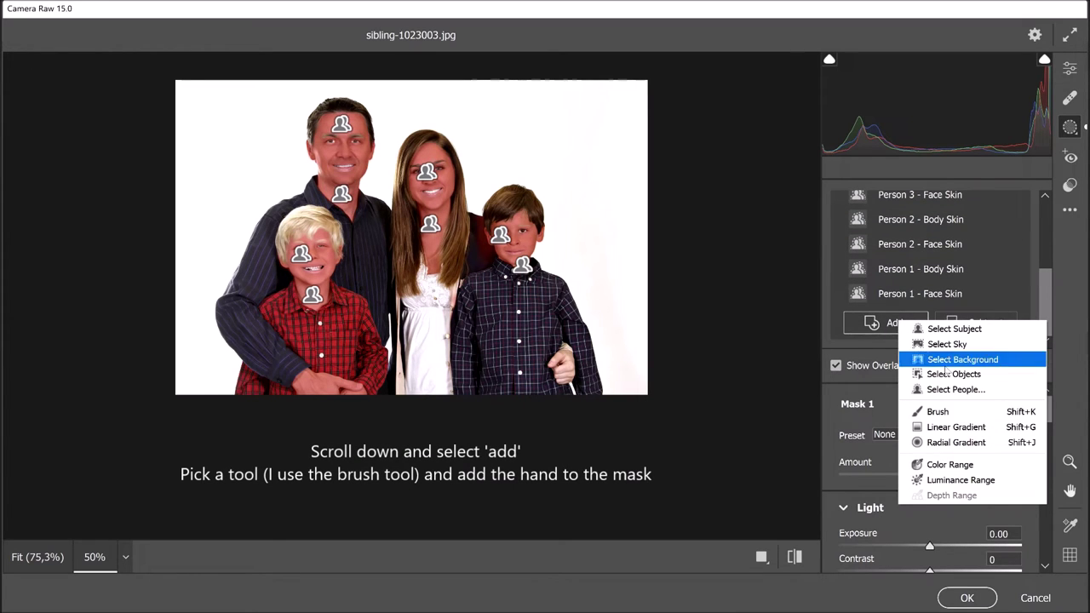
{"action": "left_click", "coordinate": [959, 414]}
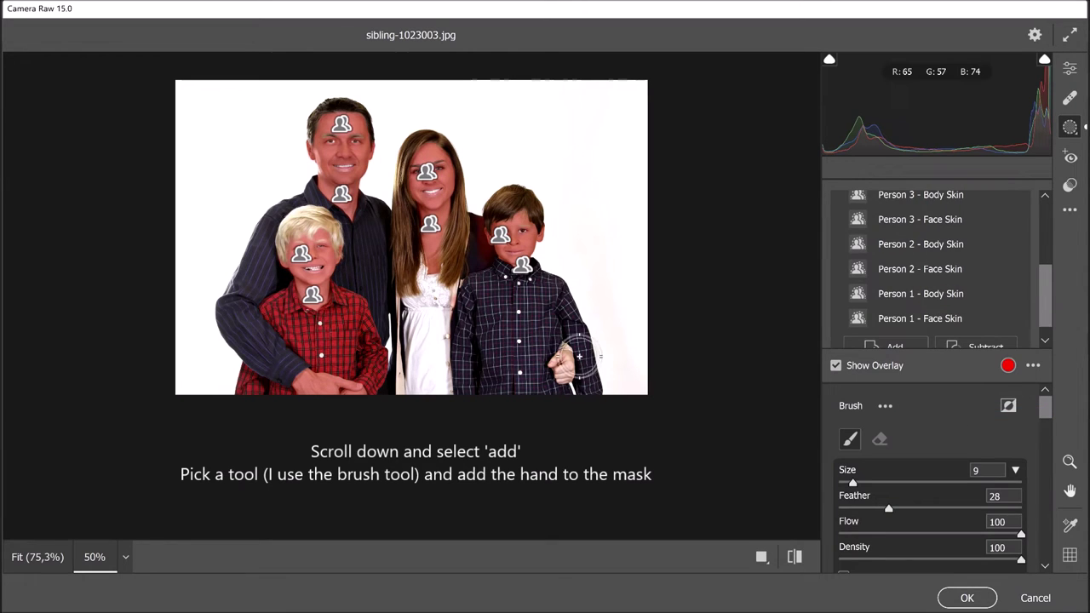
{"action": "key", "text": "bracketleft"}
{"action": "key", "text": "bracketleft"}
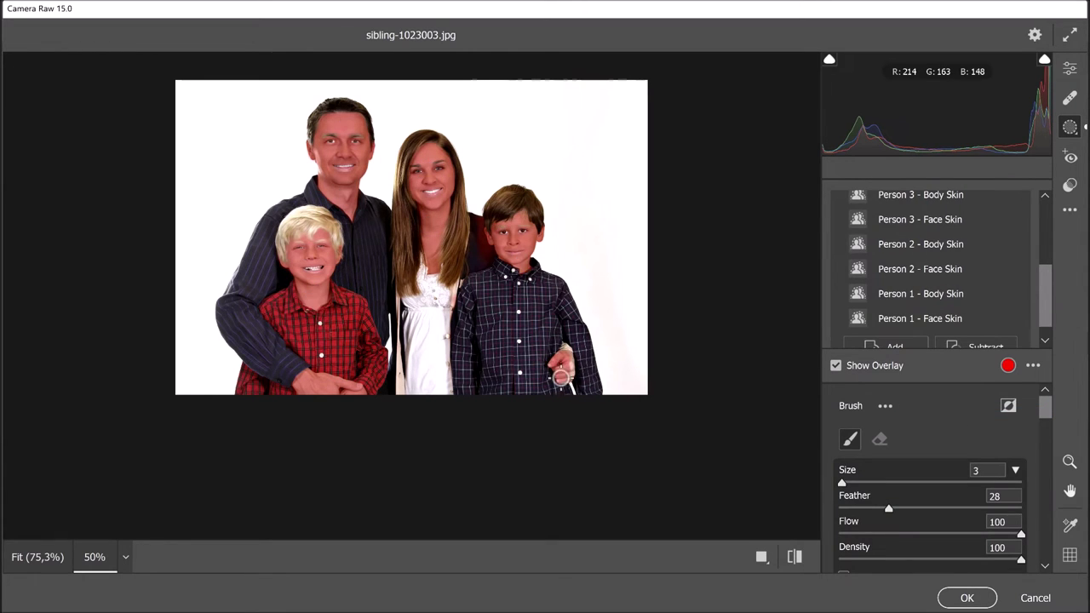
{"action": "left_click_drag", "start_coordinate": [567, 366], "coordinate": [554, 362]}
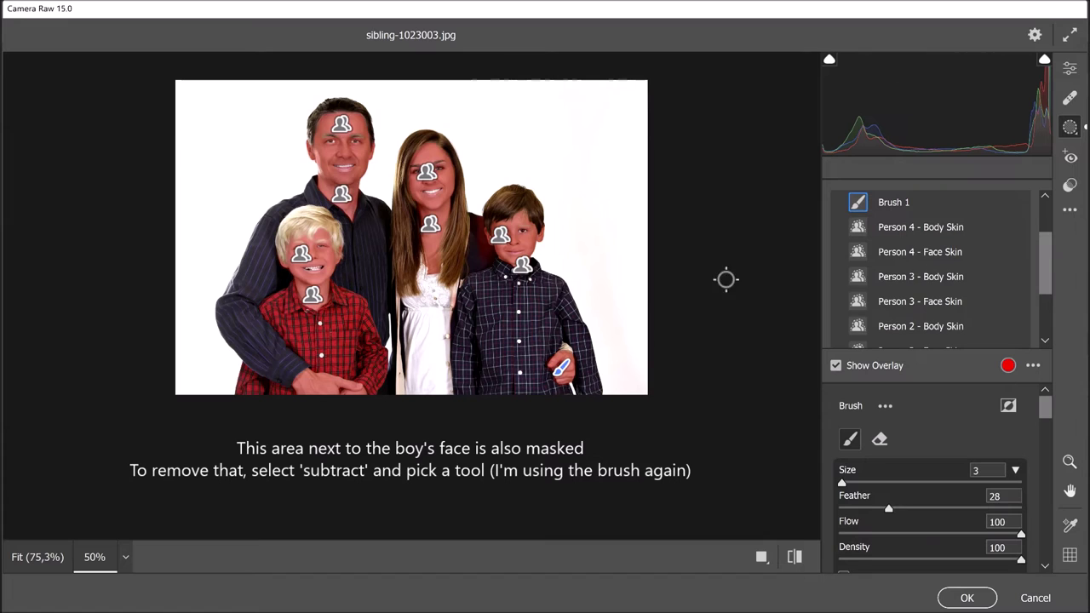
- Brush away the stray masked area beside the dark-haired boy's face from Mask 1
{"action": "left_click_drag", "start_coordinate": [1045, 260], "coordinate": [1049, 321]}
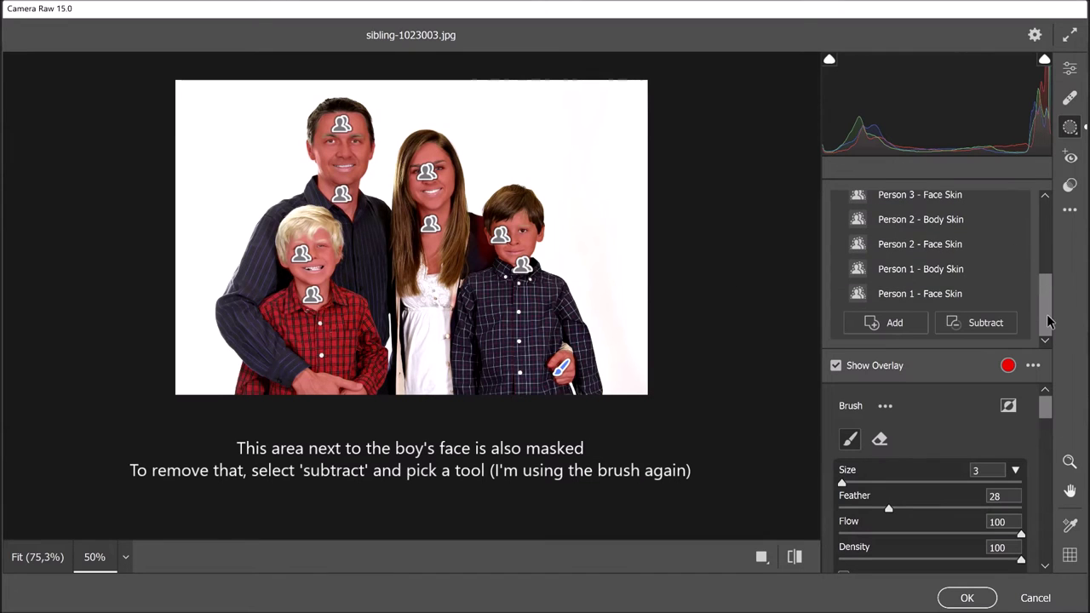
{"action": "left_click", "coordinate": [998, 324]}
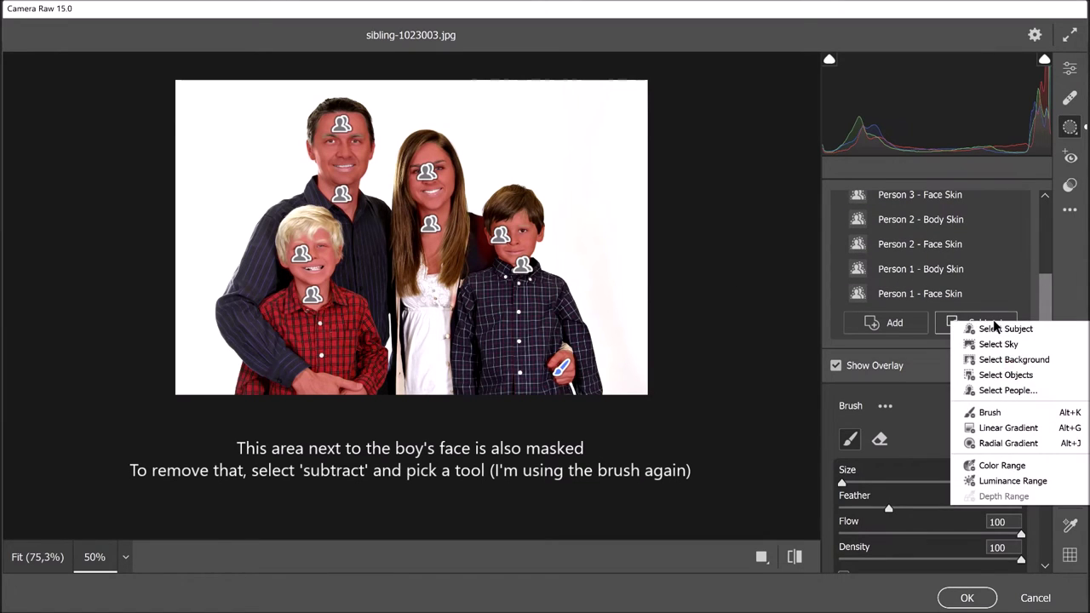
{"action": "left_click", "coordinate": [991, 413]}
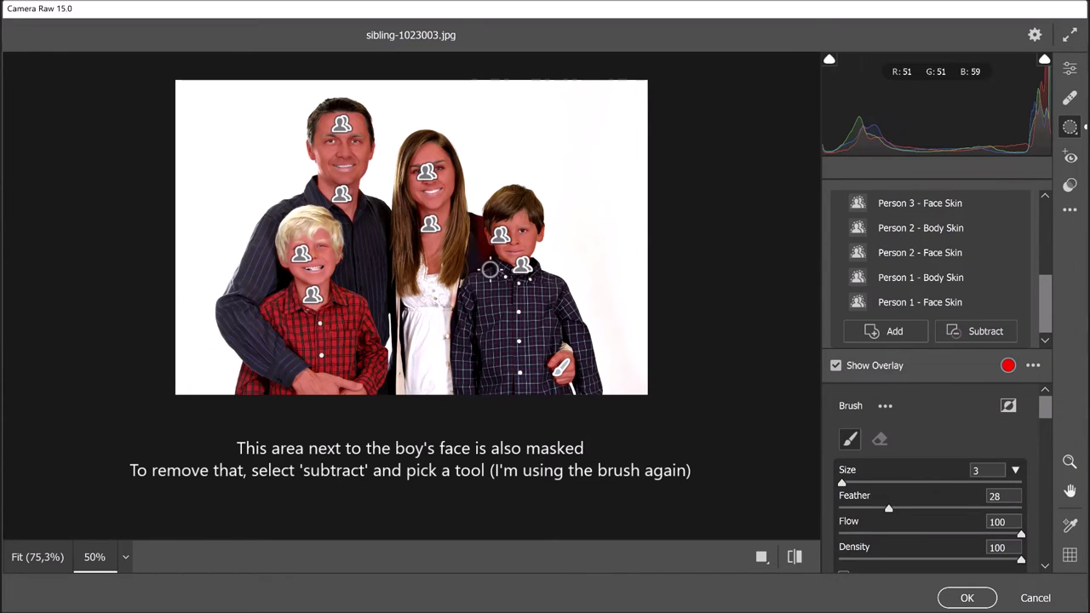
{"action": "left_click_drag", "start_coordinate": [477, 226], "coordinate": [481, 246]}
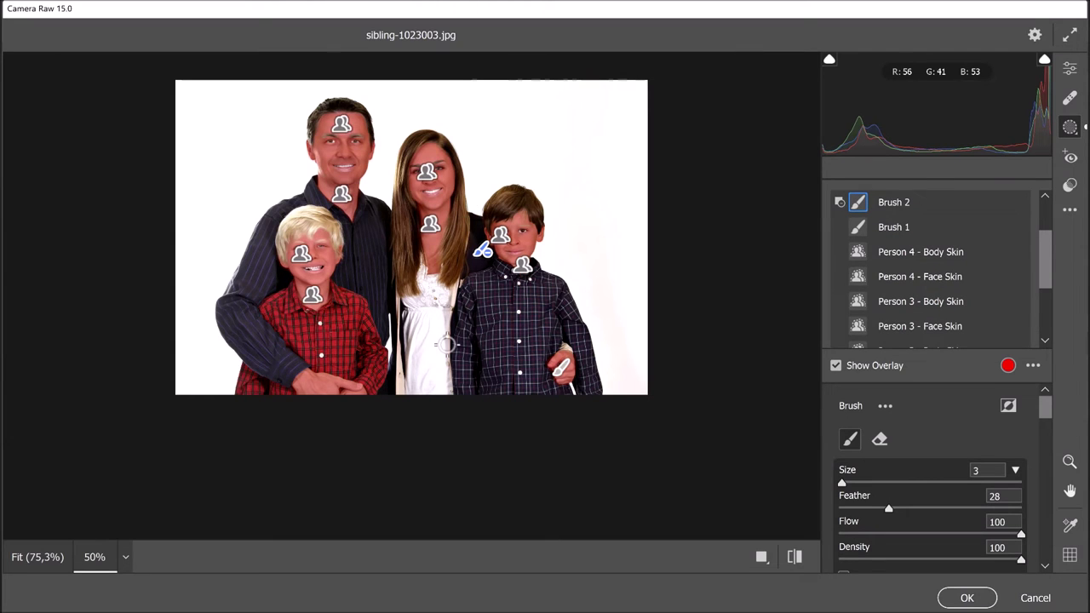
- Set the skin mask's Contrast to +21, Highlights to +11 and Shadows to +16
{"action": "left_click_drag", "start_coordinate": [1045, 410], "coordinate": [1047, 454]}
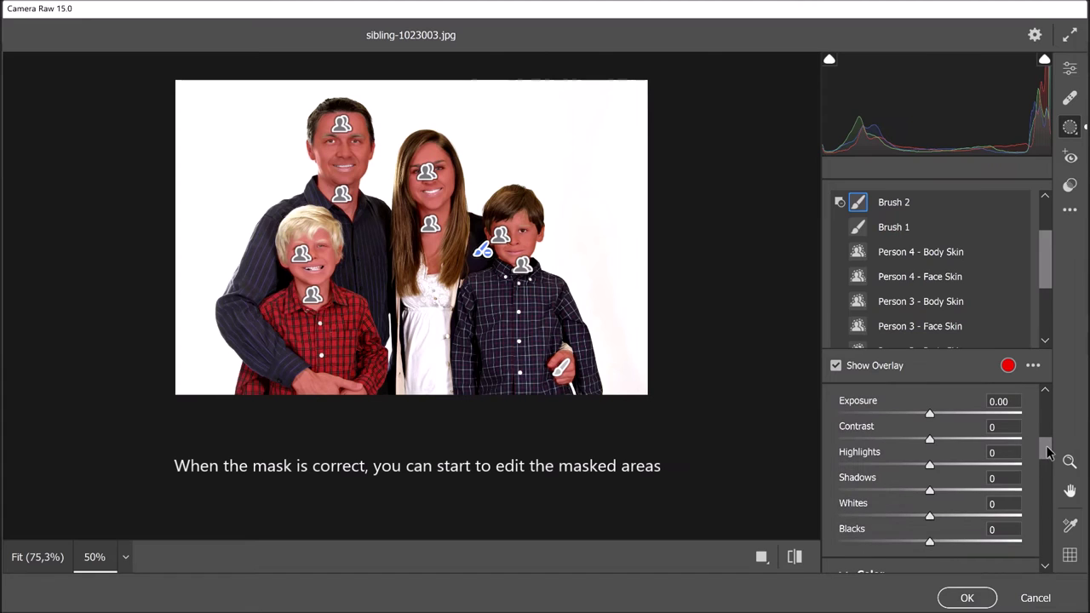
{"action": "mouse_move", "coordinate": [930, 440]}
{"action": "left_mouse_down"}
{"action": "mouse_move", "coordinate": [950, 442]}
{"action": "mouse_move", "coordinate": [940, 465]}
{"action": "left_mouse_up"}
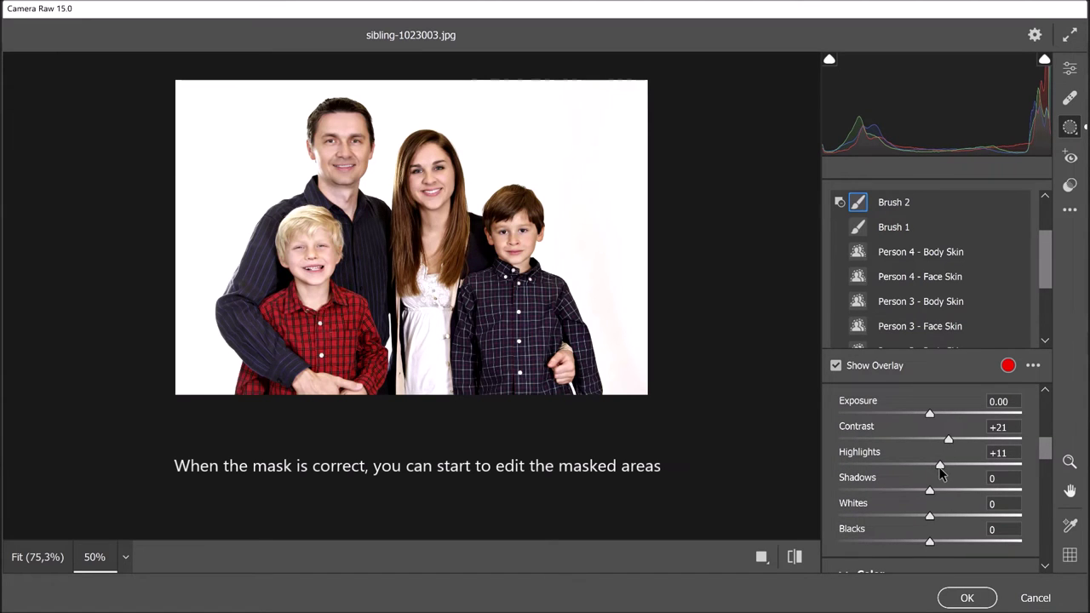
{"action": "left_click_drag", "start_coordinate": [930, 491], "coordinate": [947, 492]}
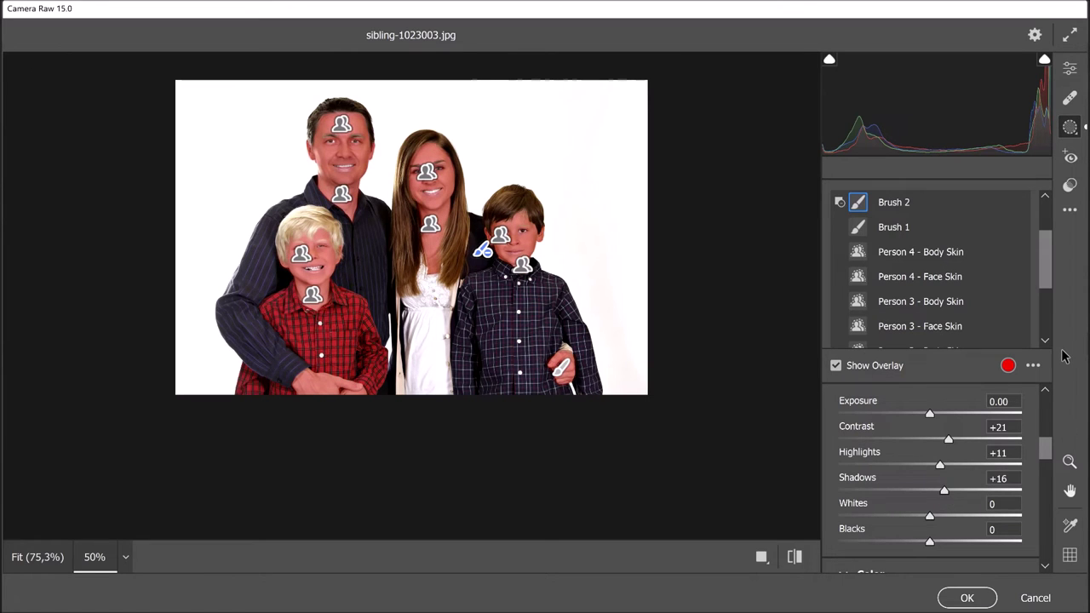
{"action": "left_click_drag", "start_coordinate": [1047, 276], "coordinate": [1047, 226]}
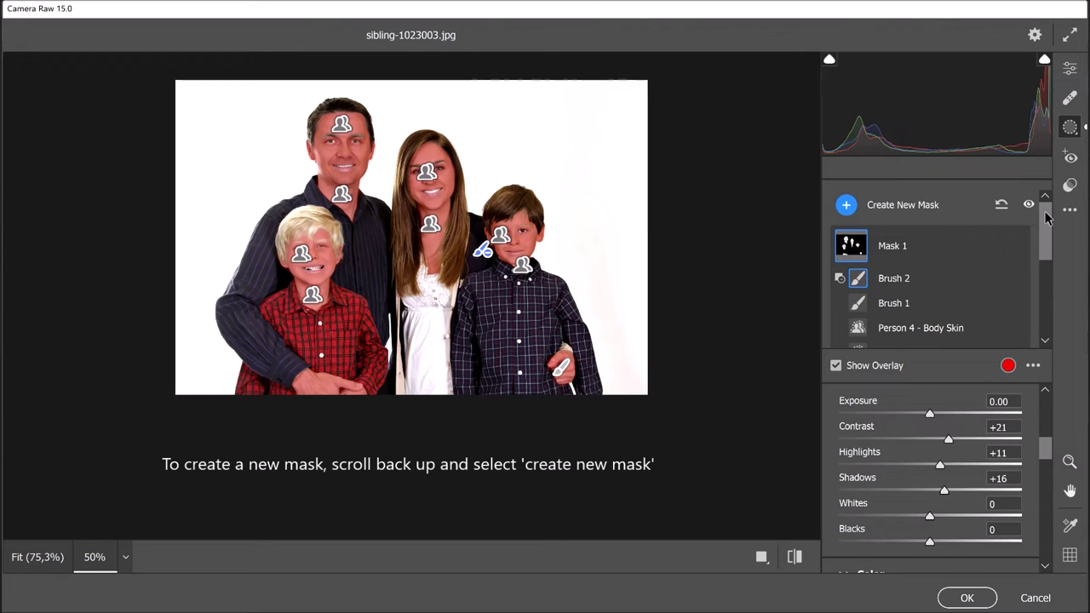
{"action": "left_click", "coordinate": [846, 205]}
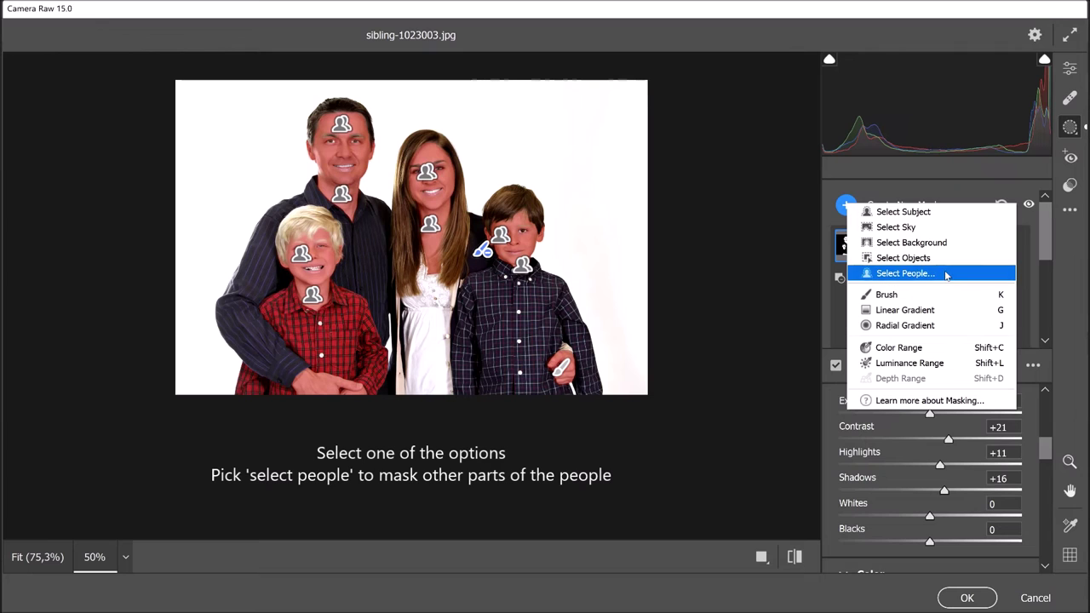
- Create a second mask for all people covering only Eye Sclera and Iris and Pupil
{"action": "left_click", "coordinate": [945, 273]}
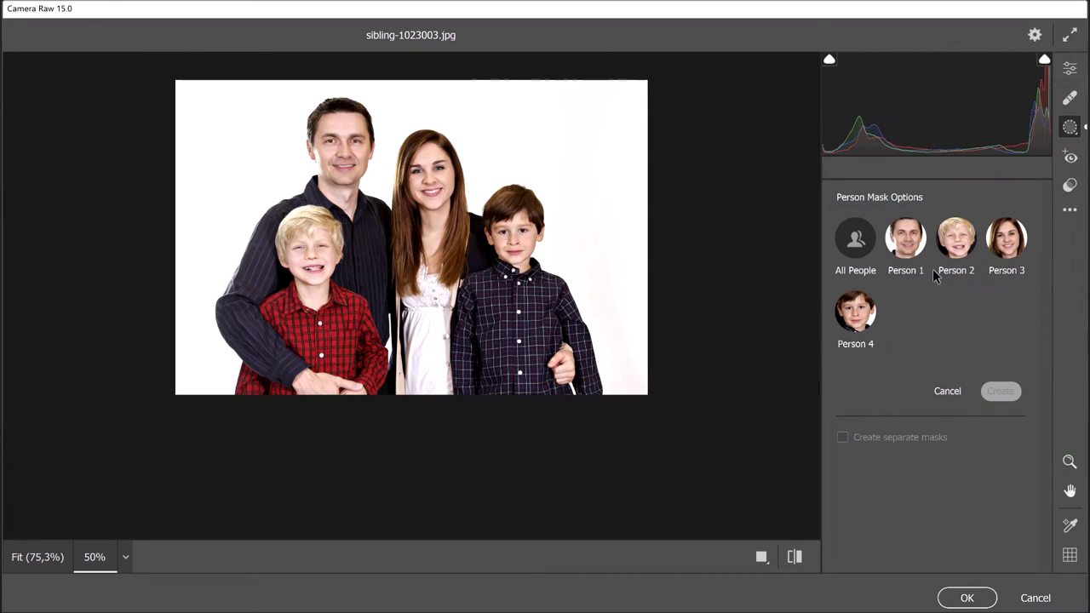
{"action": "left_click", "coordinate": [855, 239]}
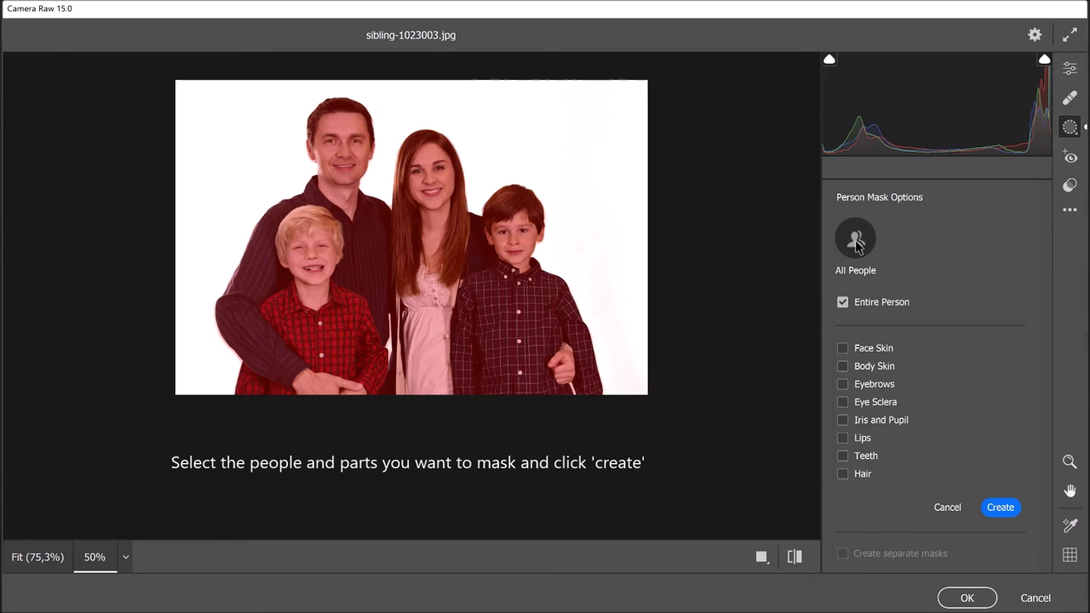
{"action": "left_click", "coordinate": [878, 298]}
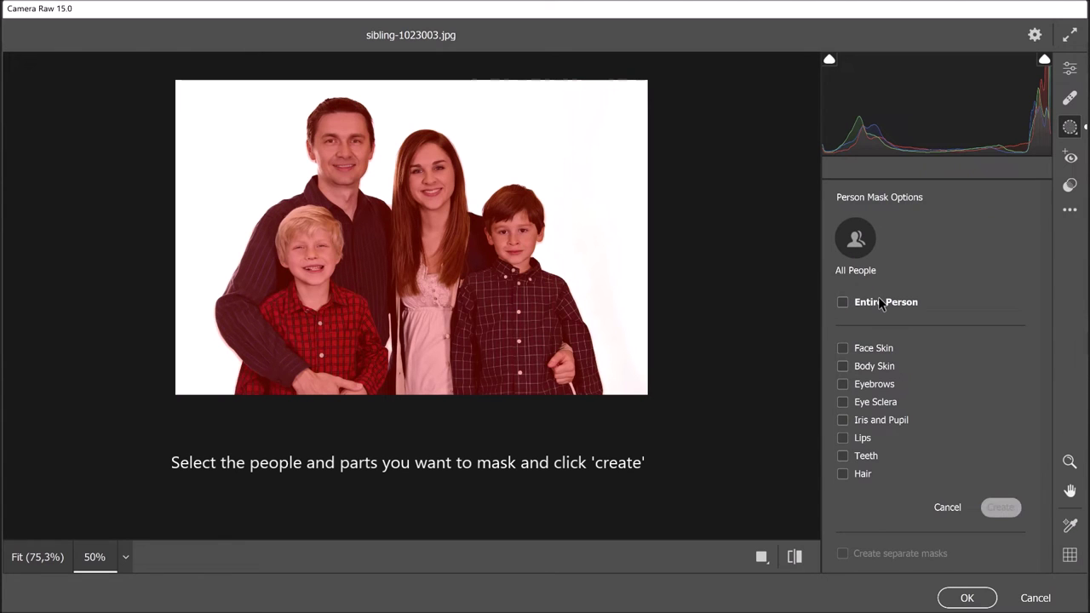
{"action": "left_click", "coordinate": [885, 421]}
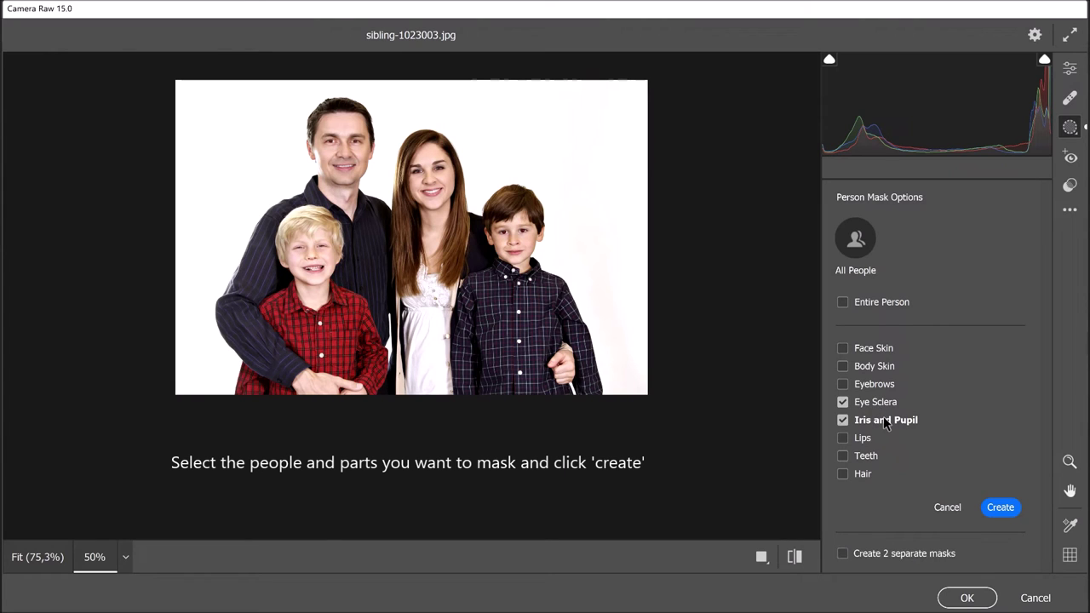
{"action": "left_click", "coordinate": [1000, 508]}
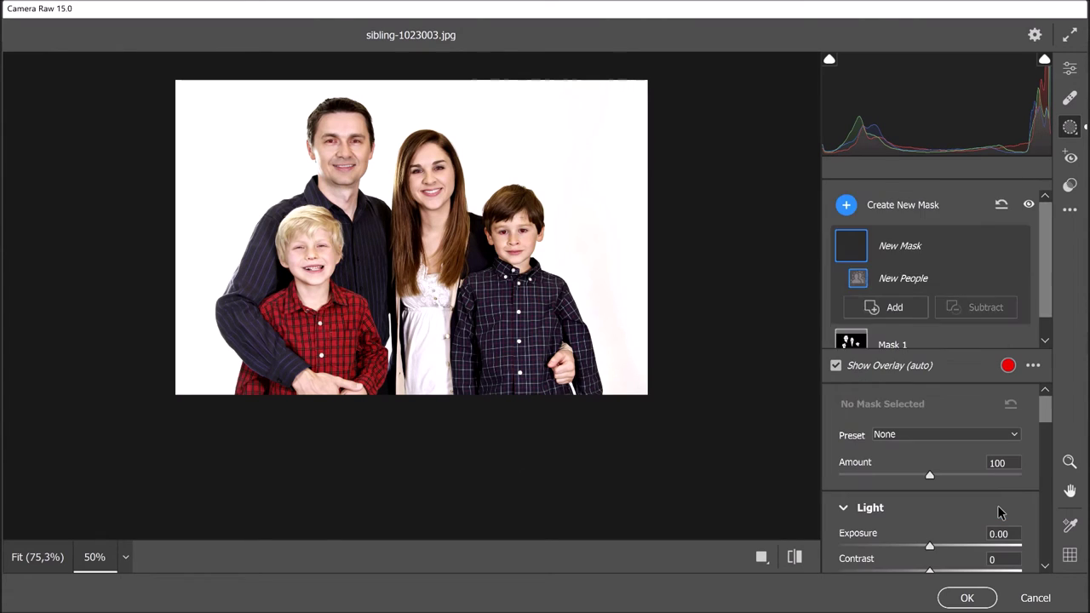
- Give the eye mask Exposure +0.35 and Whites +17, then apply the filter
{"action": "left_click_drag", "start_coordinate": [1047, 416], "coordinate": [1048, 428]}
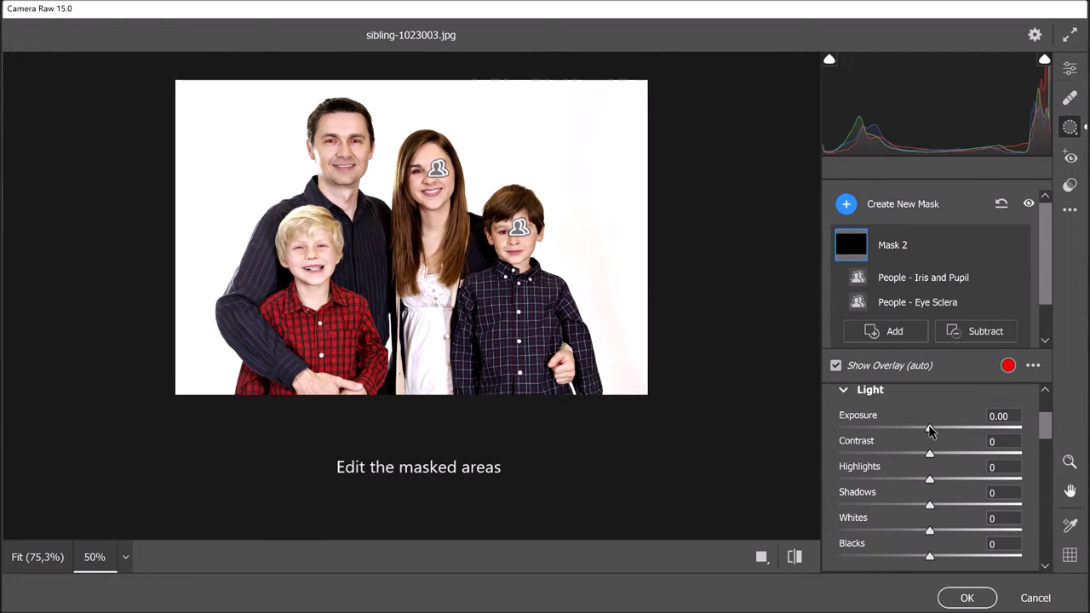
{"action": "left_click_drag", "start_coordinate": [929, 432], "coordinate": [936, 434]}
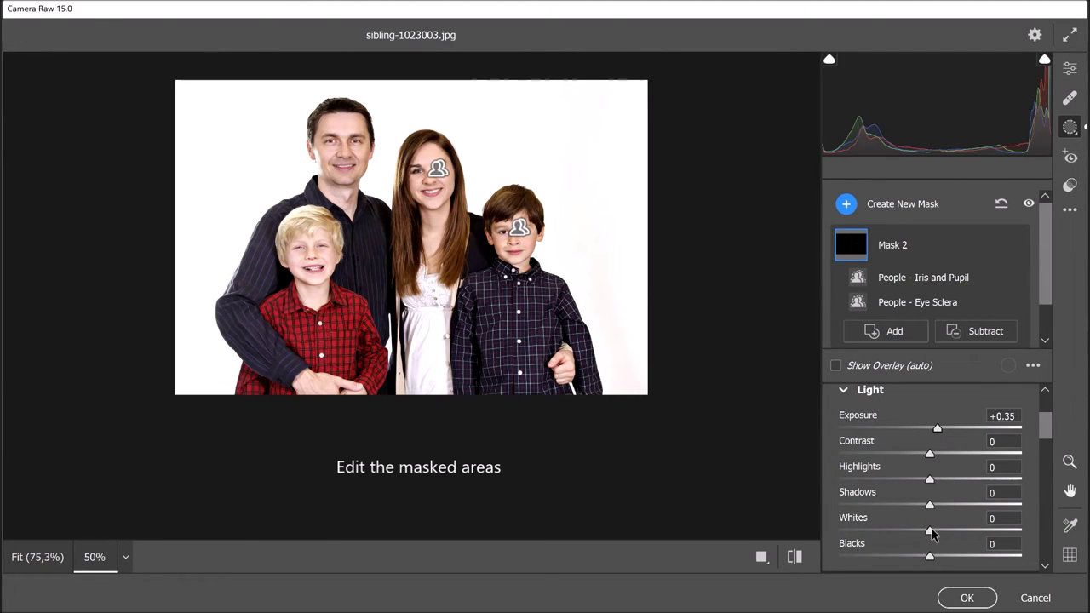
{"action": "left_click_drag", "start_coordinate": [930, 530], "coordinate": [942, 534]}
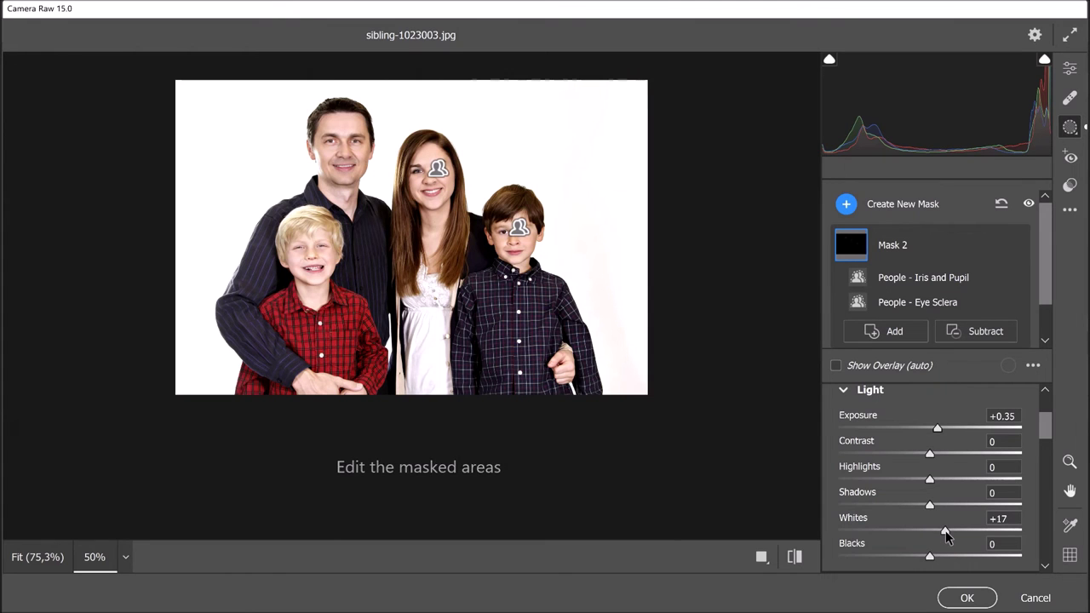
{"action": "left_click", "coordinate": [962, 595]}
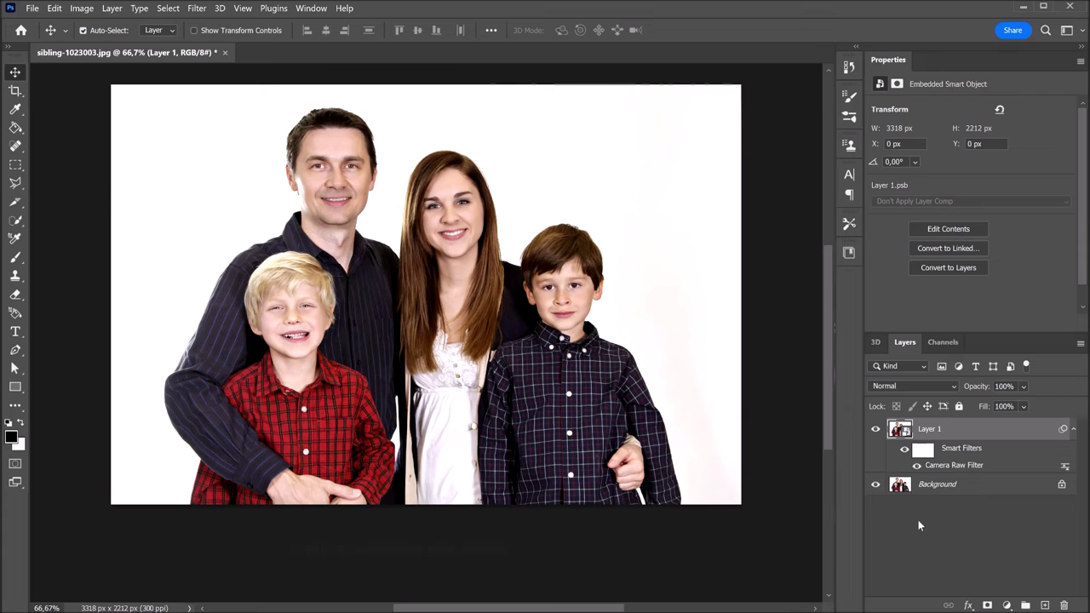
- Compare before and after by hiding and showing Layer 1, then reopen the Camera Raw Filter
{"action": "left_click", "coordinate": [876, 431]}
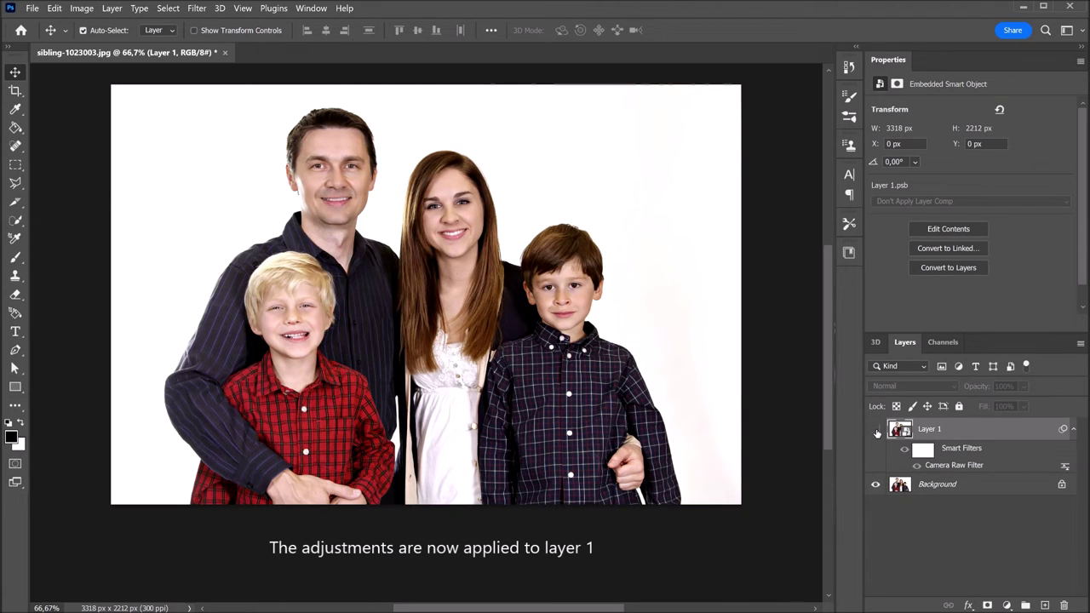
{"action": "left_click", "coordinate": [876, 431]}
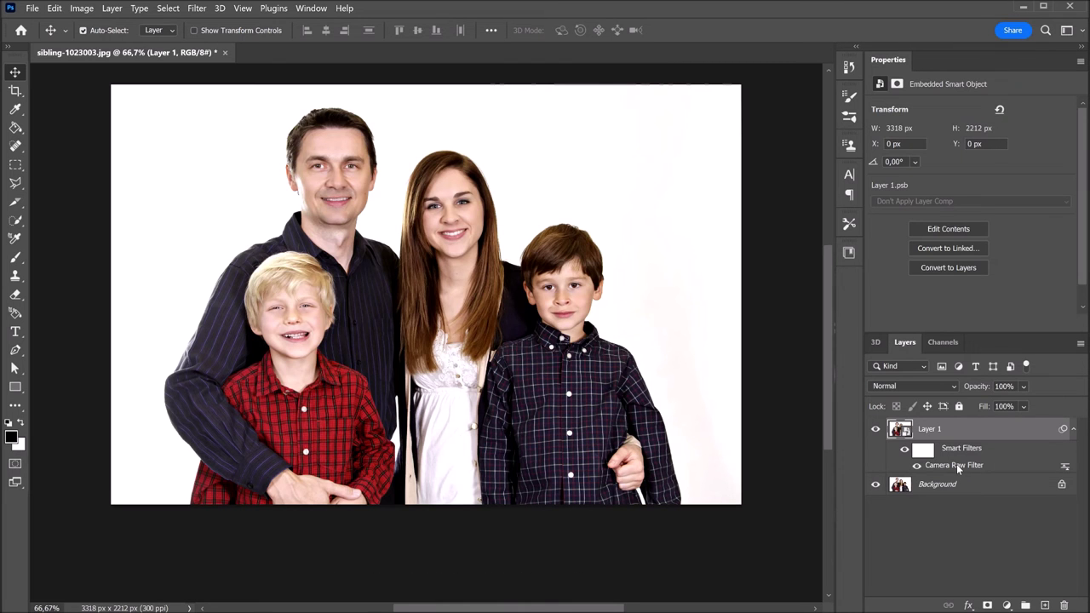
{"action": "double_click", "coordinate": [956, 464]}
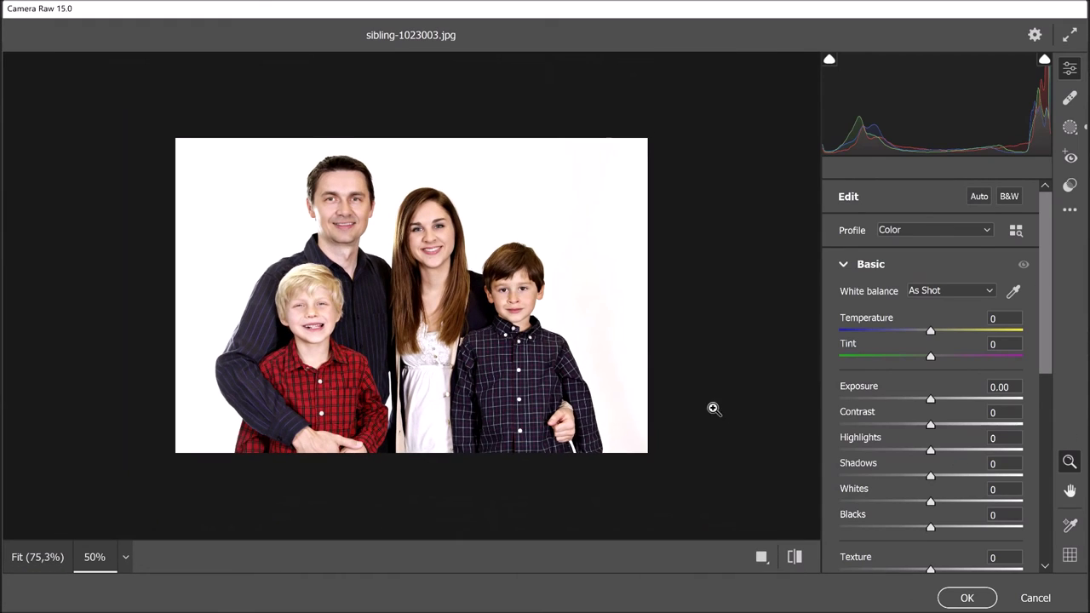
- Select Mask 1 (the skin mask) and lower its Highlights from +11 to -11
{"action": "left_click", "coordinate": [1071, 130]}
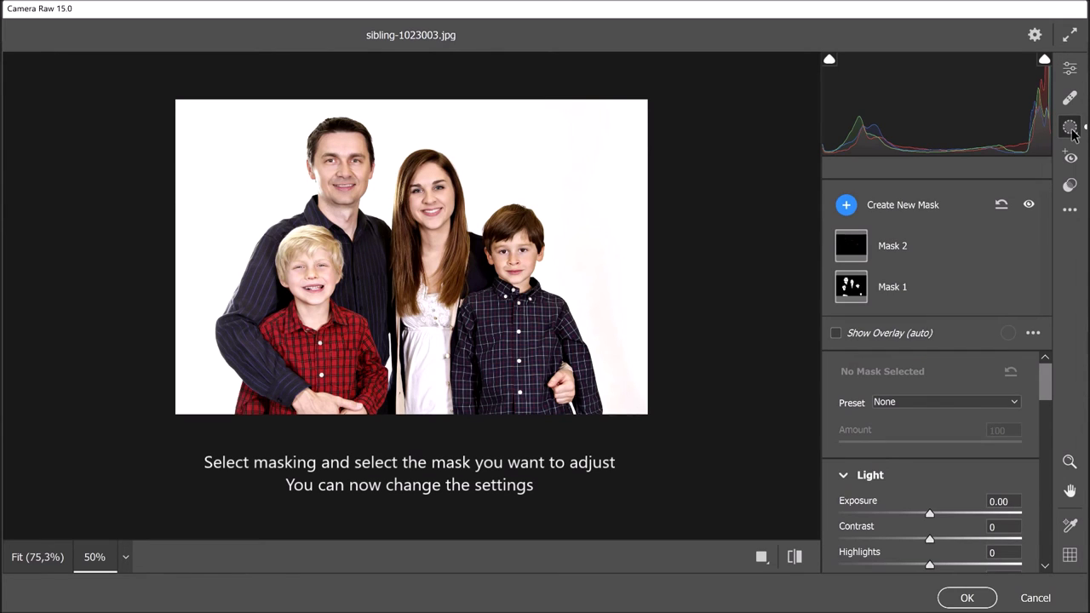
{"action": "left_click", "coordinate": [891, 290]}
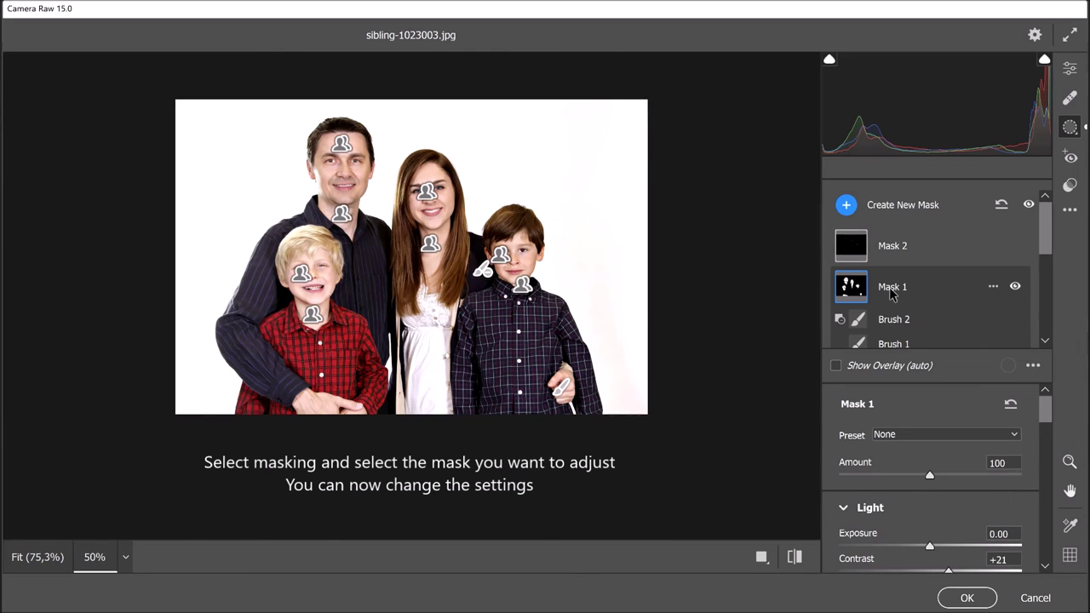
{"action": "scroll", "coordinate": [1047, 413], "scroll_direction": "down", "scroll_amount": 3}
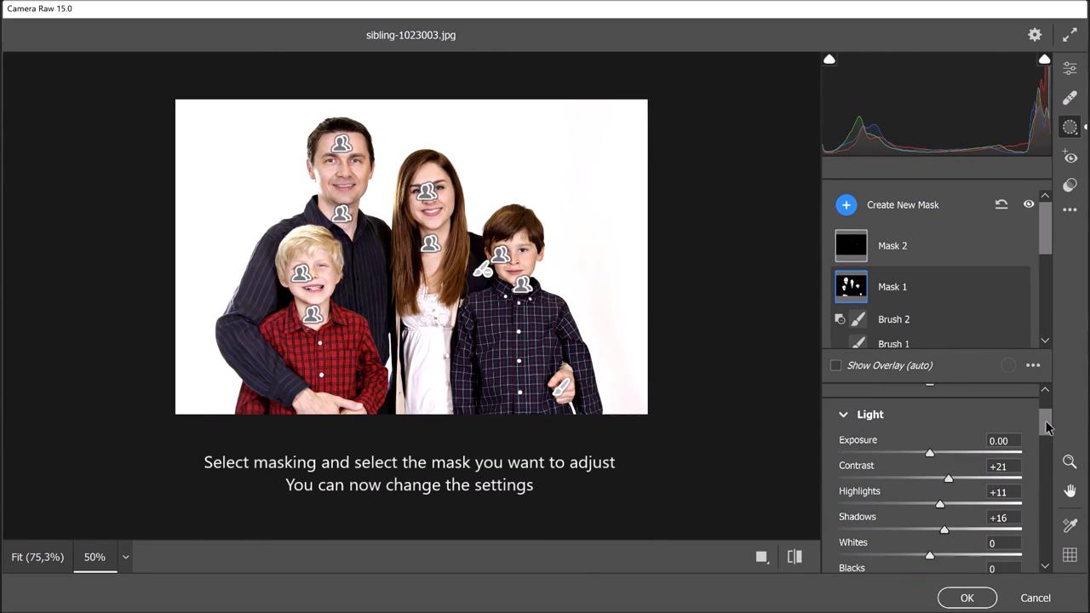
{"action": "left_click_drag", "start_coordinate": [940, 494], "coordinate": [921, 498]}
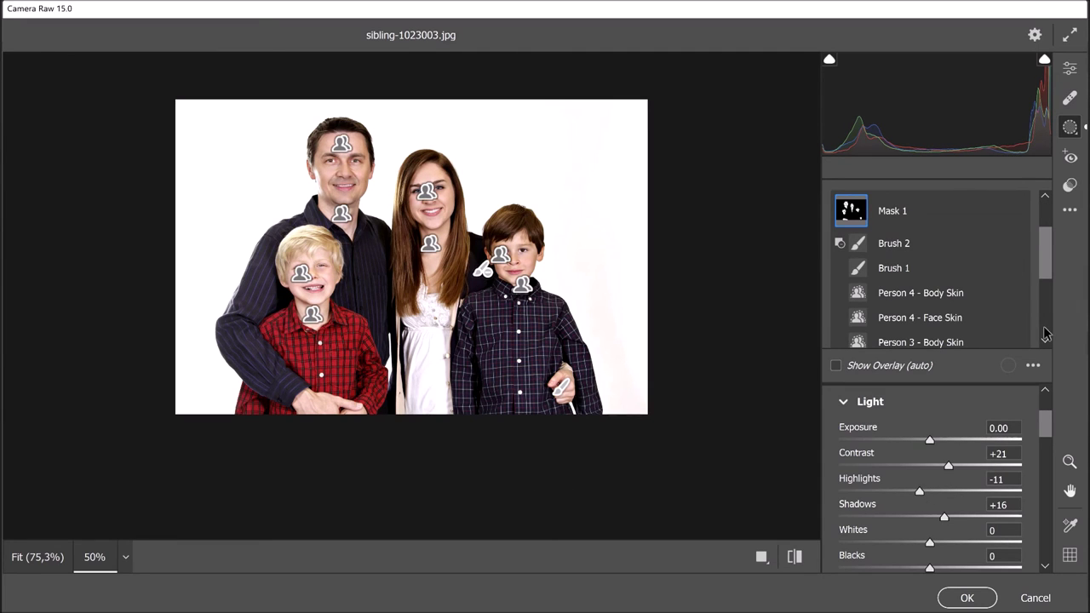
{"action": "scroll", "coordinate": [1047, 236], "scroll_direction": "up", "scroll_amount": 3}
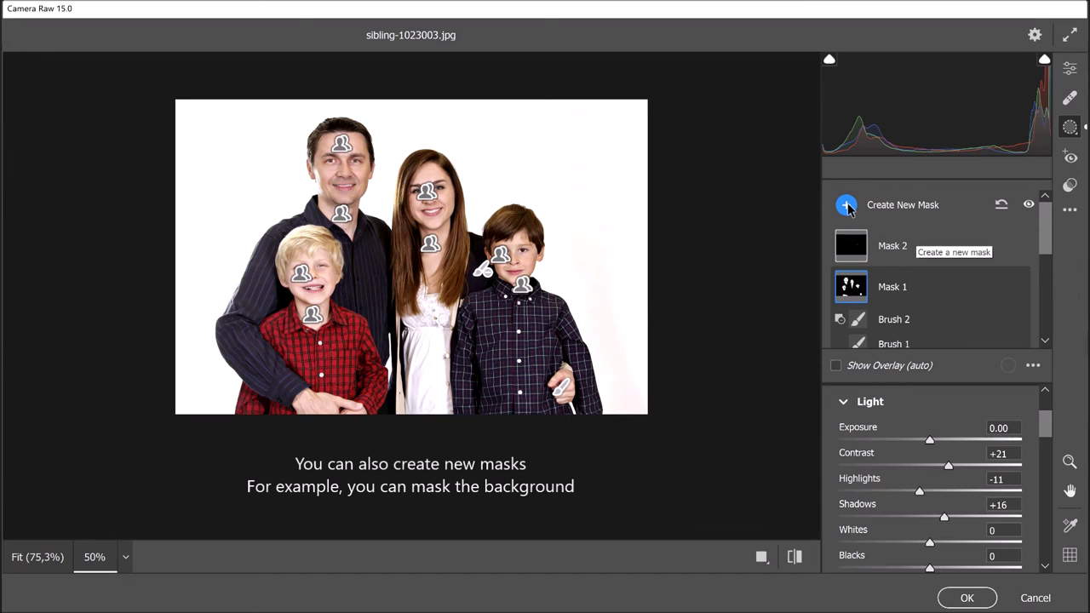
- Add a Select Background mask with Shadows +70, Highlights +95 and Whites +56, then apply the edits
{"action": "left_click", "coordinate": [848, 207]}
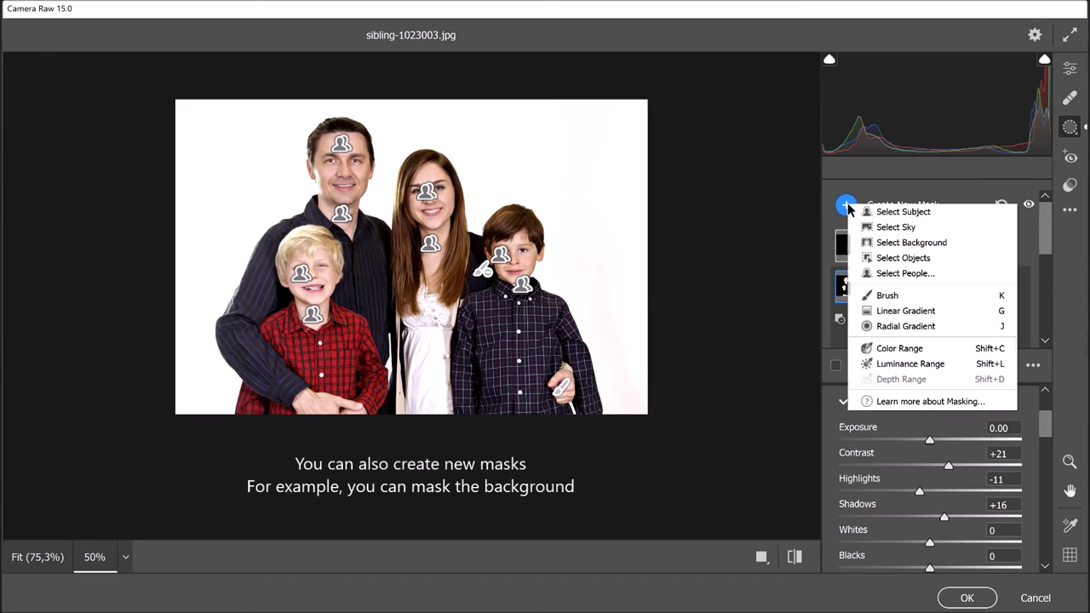
{"action": "left_click", "coordinate": [947, 244]}
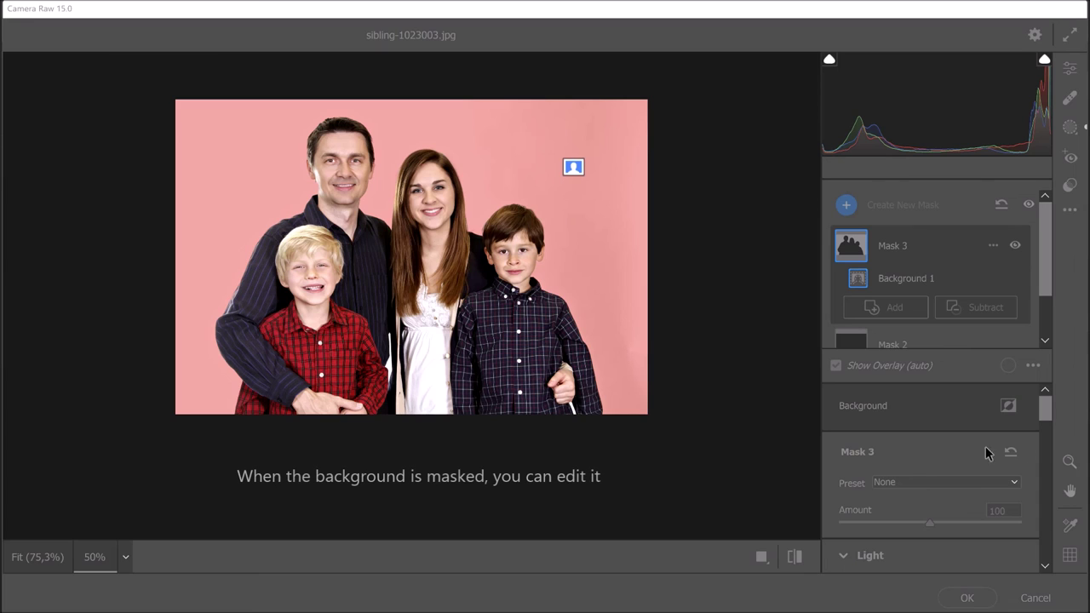
{"action": "scroll", "coordinate": [1047, 436], "scroll_direction": "down", "scroll_amount": 2}
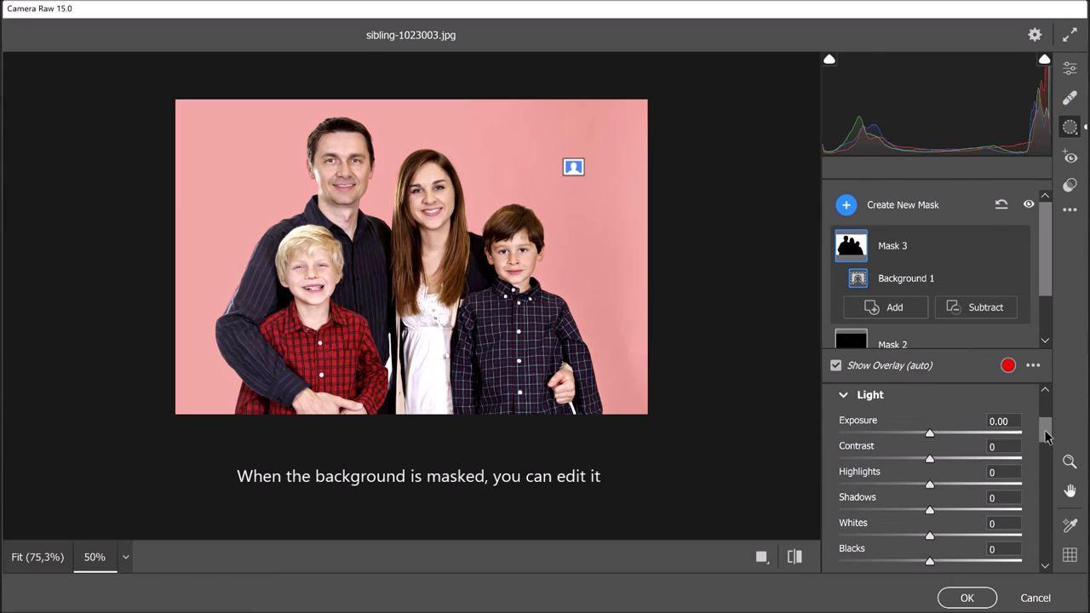
{"action": "left_click_drag", "start_coordinate": [930, 511], "coordinate": [994, 511]}
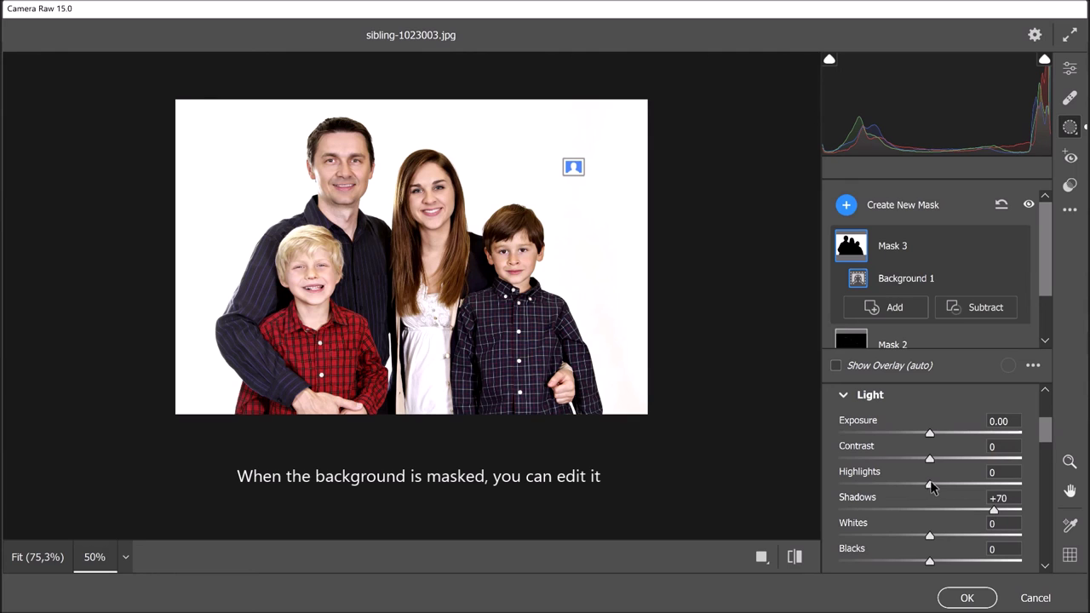
{"action": "left_click_drag", "start_coordinate": [930, 484], "coordinate": [1016, 483]}
{"action": "left_click_drag", "start_coordinate": [931, 536], "coordinate": [982, 536]}
{"action": "left_click", "coordinate": [977, 598]}
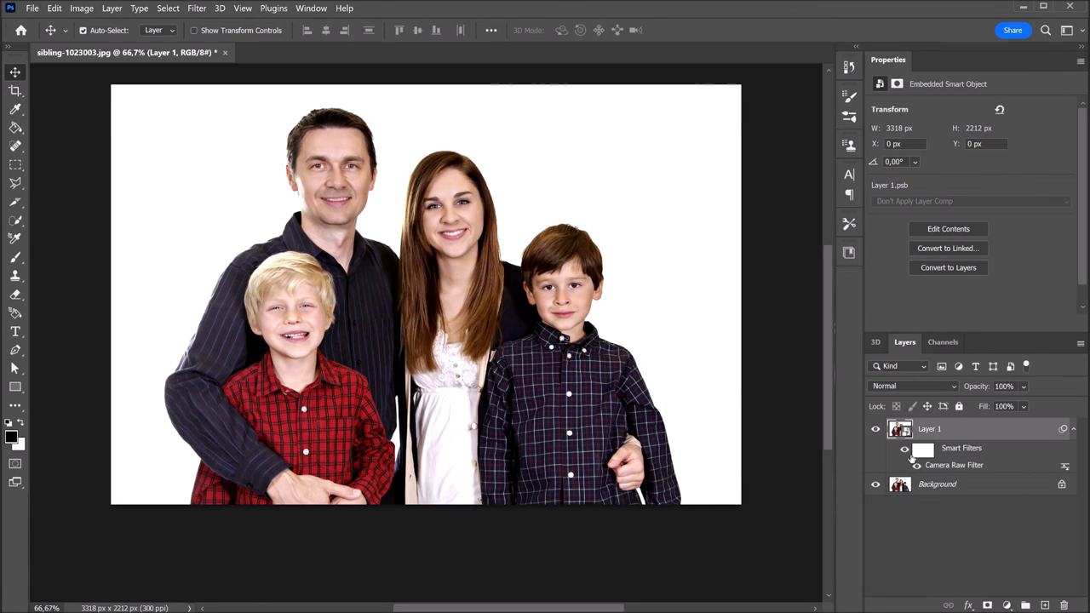
- Hide and re-show Layer 1's Camera Raw smart filter to compare before and after
{"action": "left_click", "coordinate": [906, 451]}
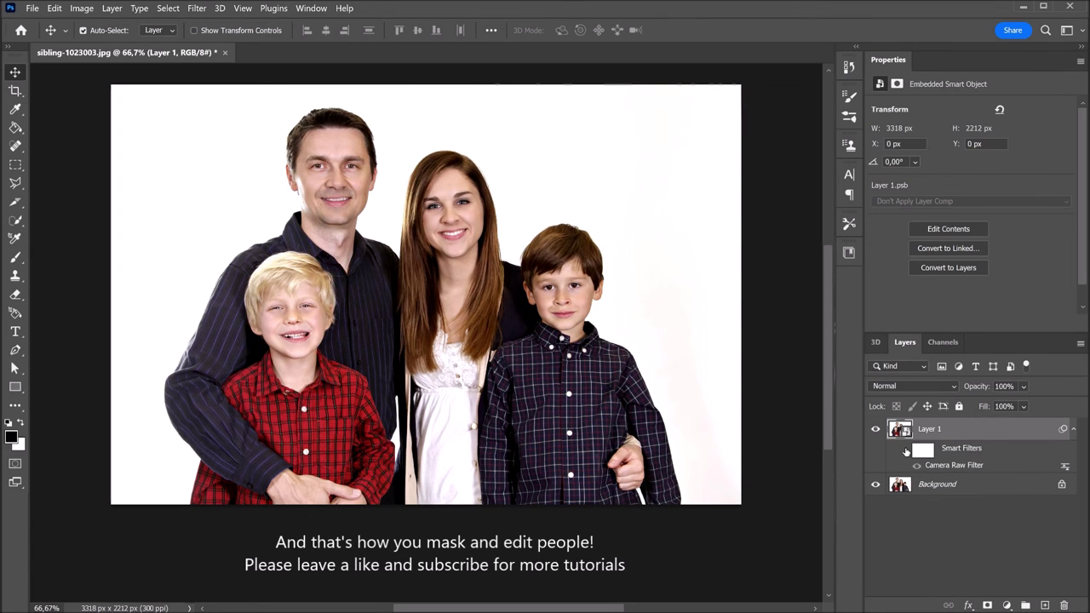
{"action": "left_click", "coordinate": [905, 451]}
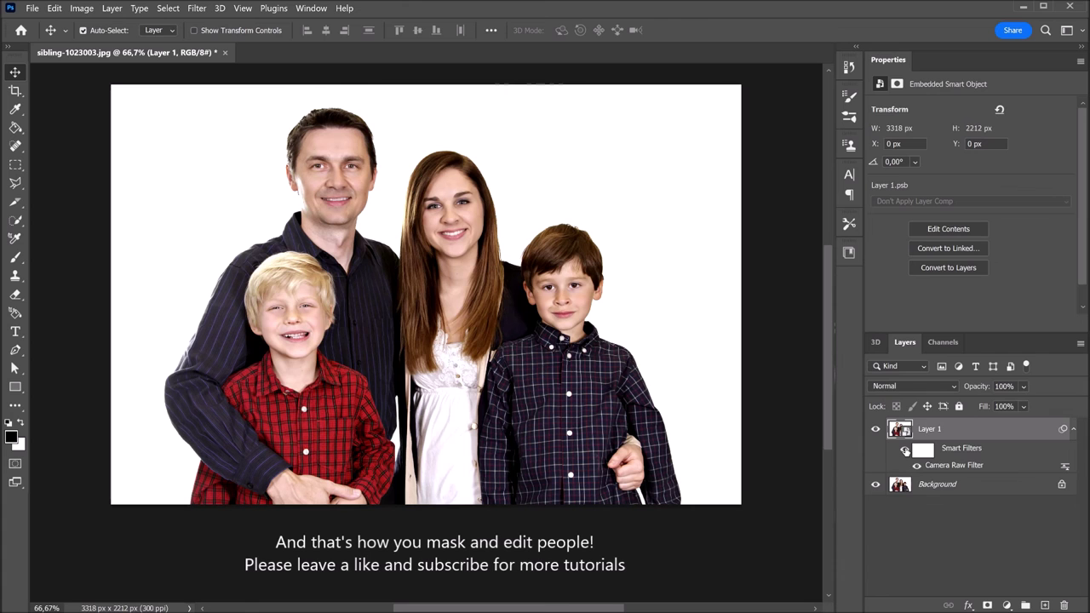